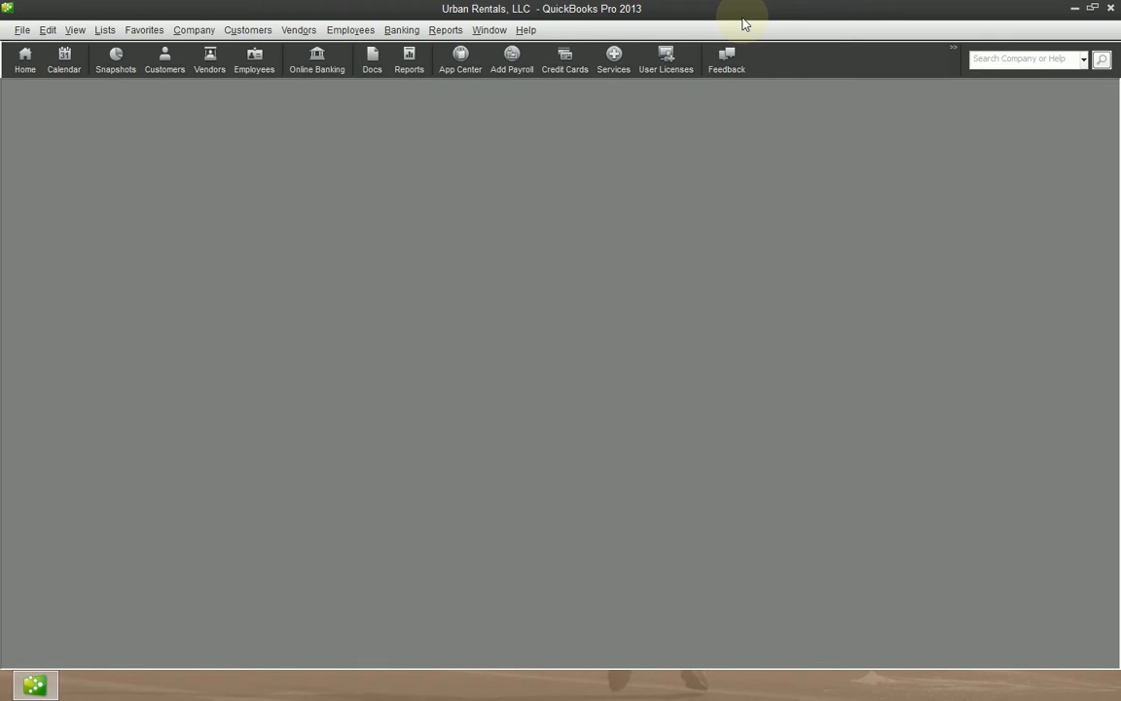
{"action": "key", "text": "ctrl+a"}
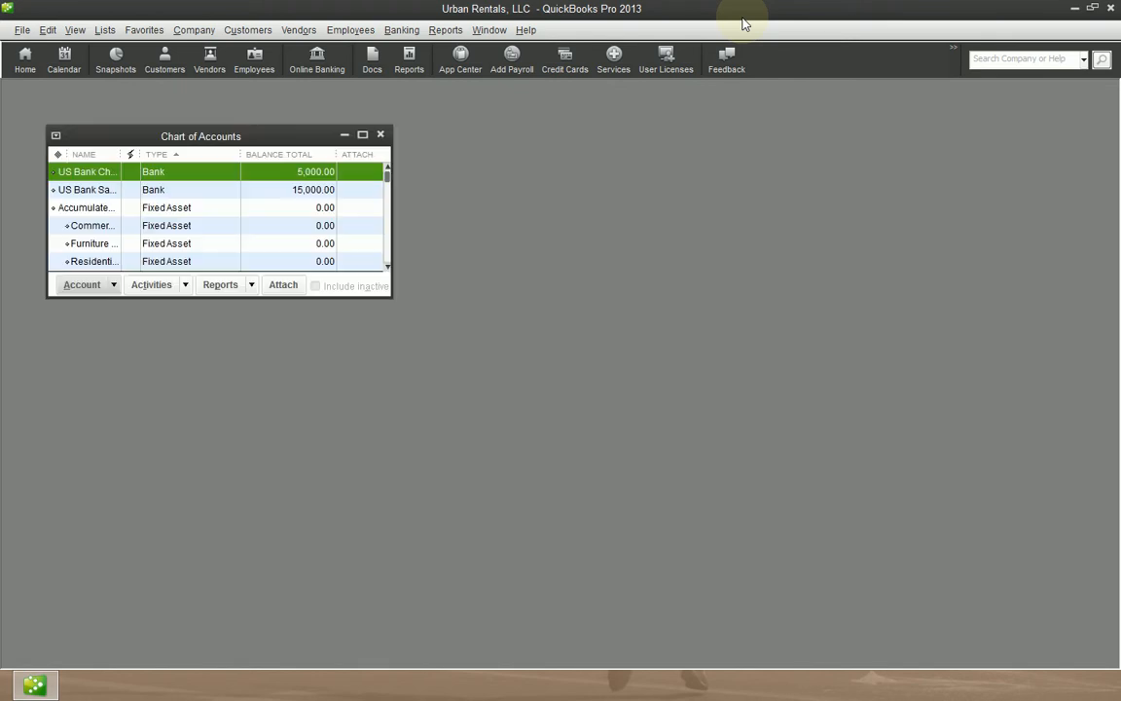
{"action": "left_click", "coordinate": [362, 134]}
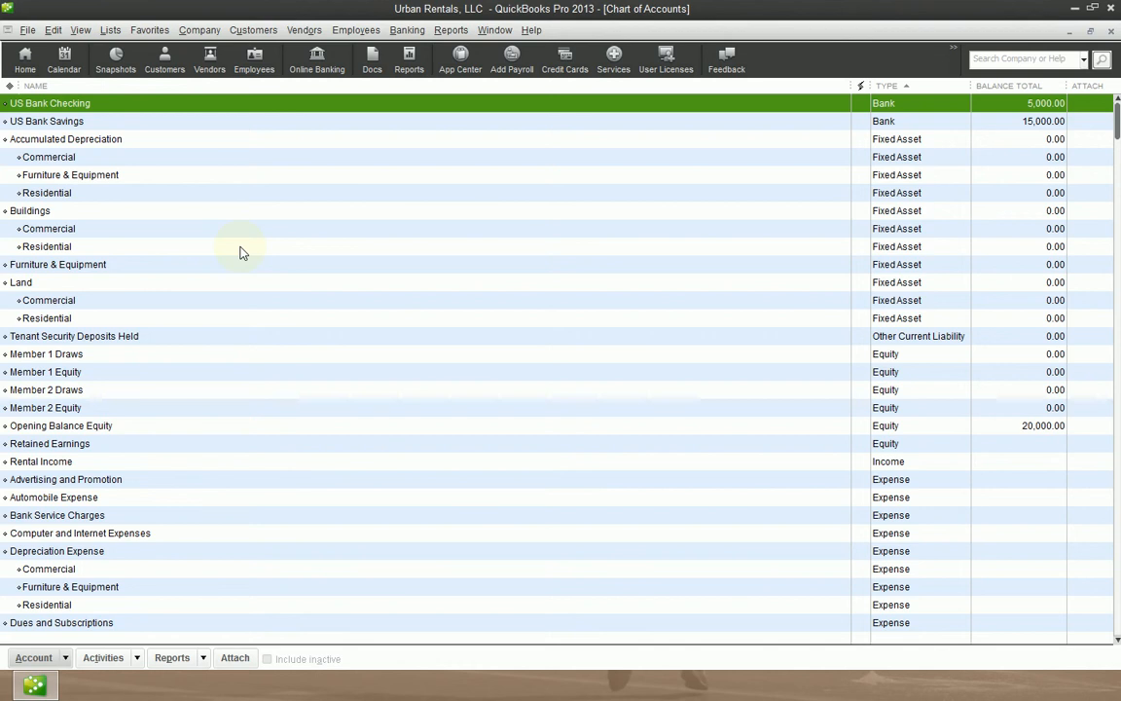
{"action": "key", "text": "Escape"}
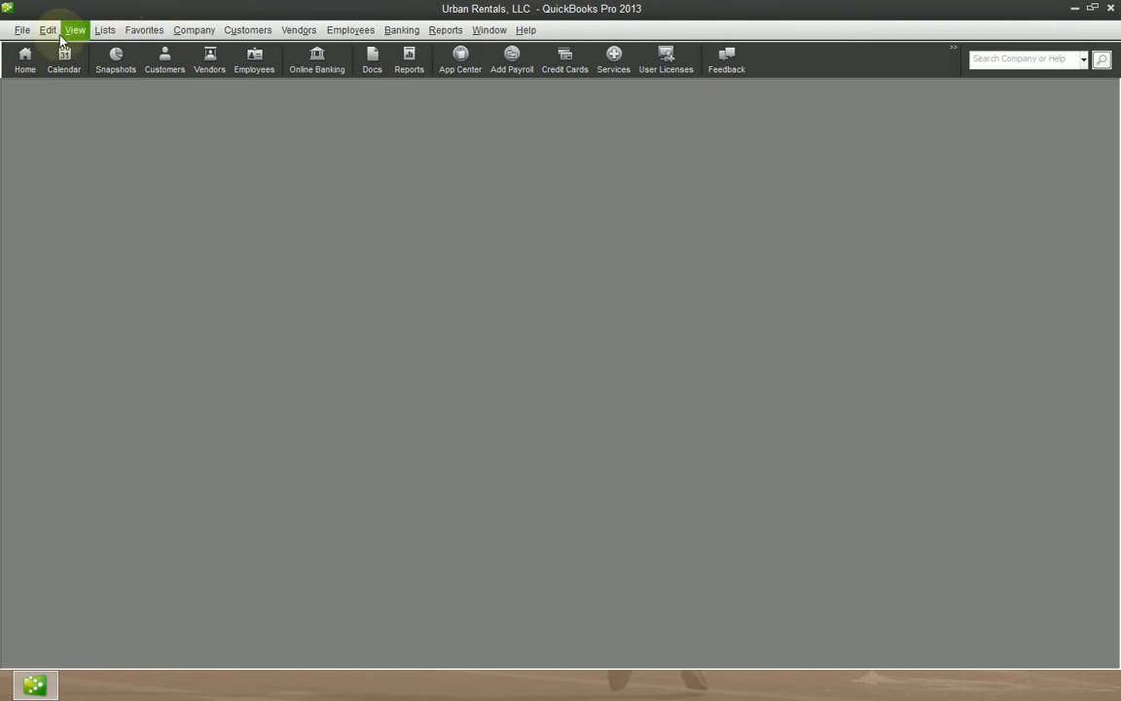
Step: Open the Chart of Accounts list and maximize its window
{"action": "left_click", "coordinate": [101, 31]}
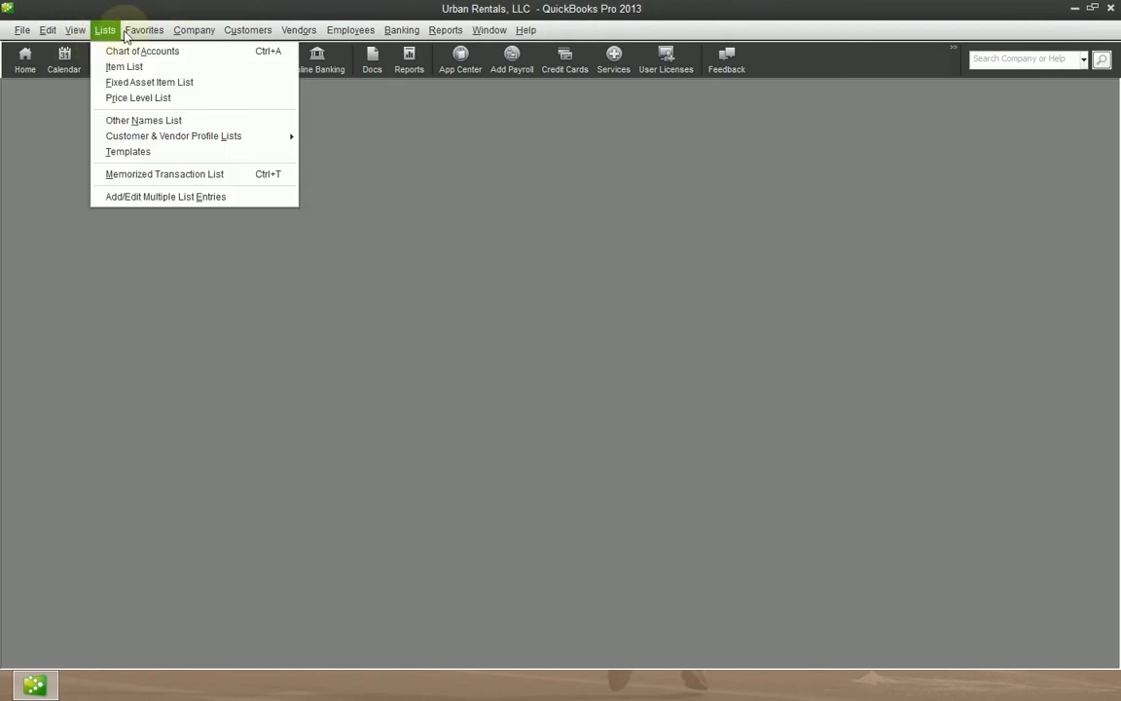
{"action": "left_click", "coordinate": [101, 31]}
{"action": "left_click", "coordinate": [93, 28]}
{"action": "left_click", "coordinate": [199, 51]}
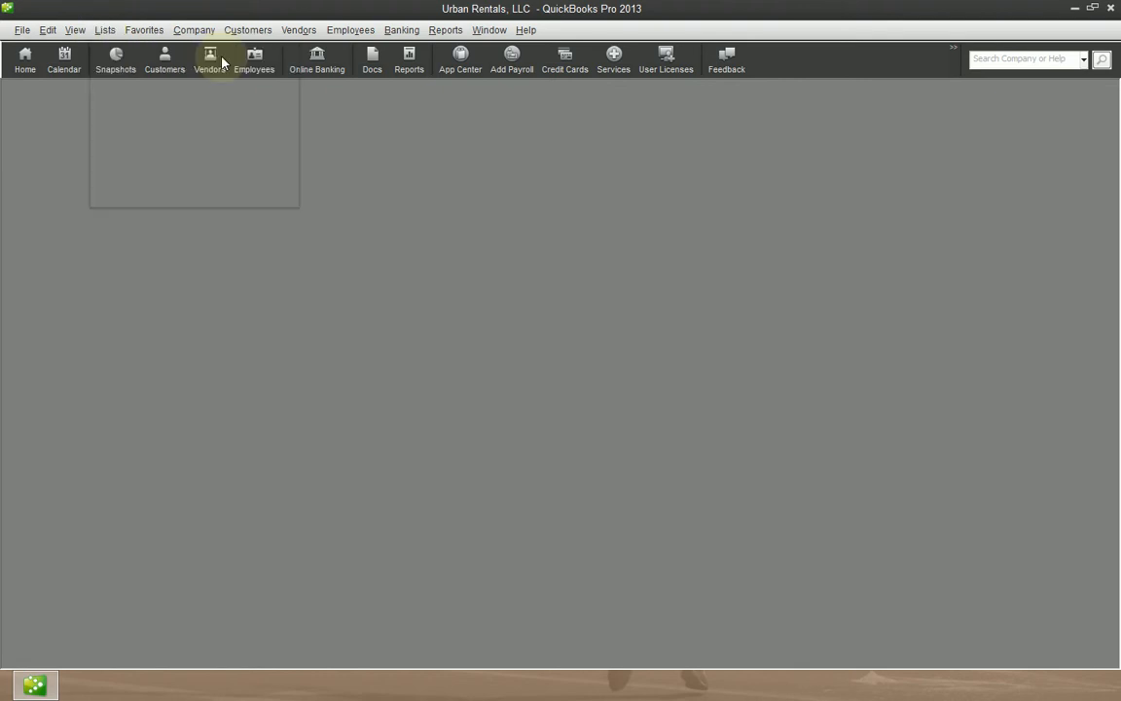
{"action": "left_click", "coordinate": [366, 133]}
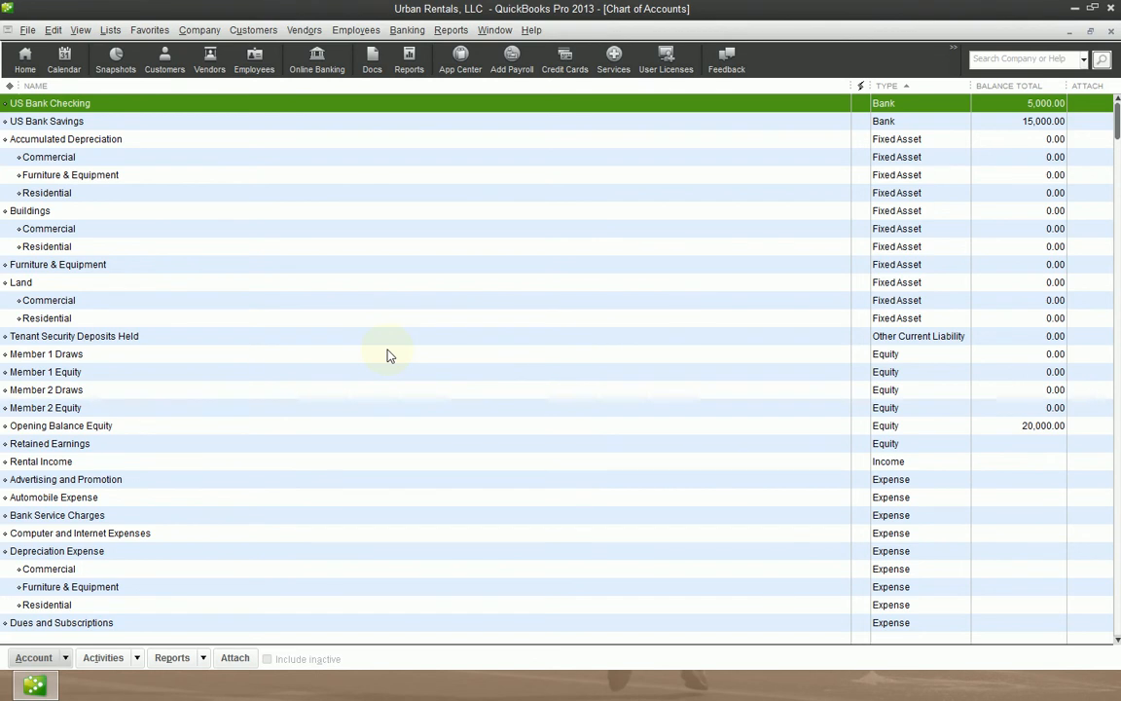
Step: Examine the draws and equity accounts of both members, along with Retained Earnings, in the Chart of Accounts
{"action": "left_click", "coordinate": [128, 356]}
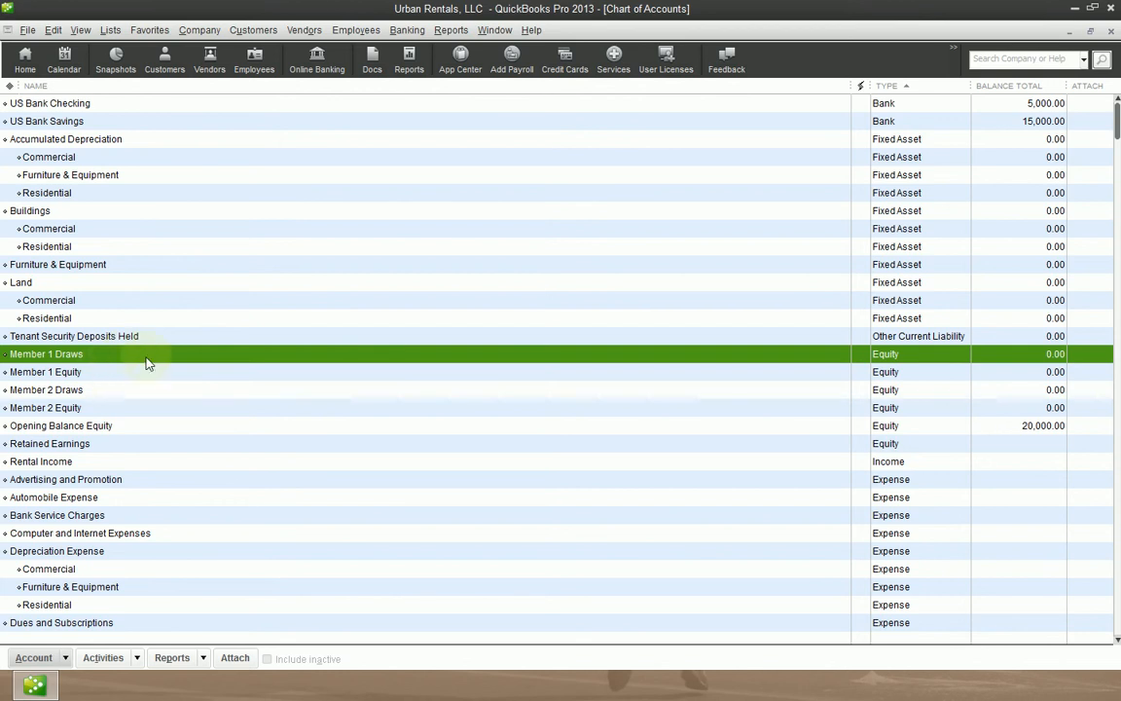
{"action": "left_click", "coordinate": [144, 370]}
{"action": "left_click", "coordinate": [127, 392]}
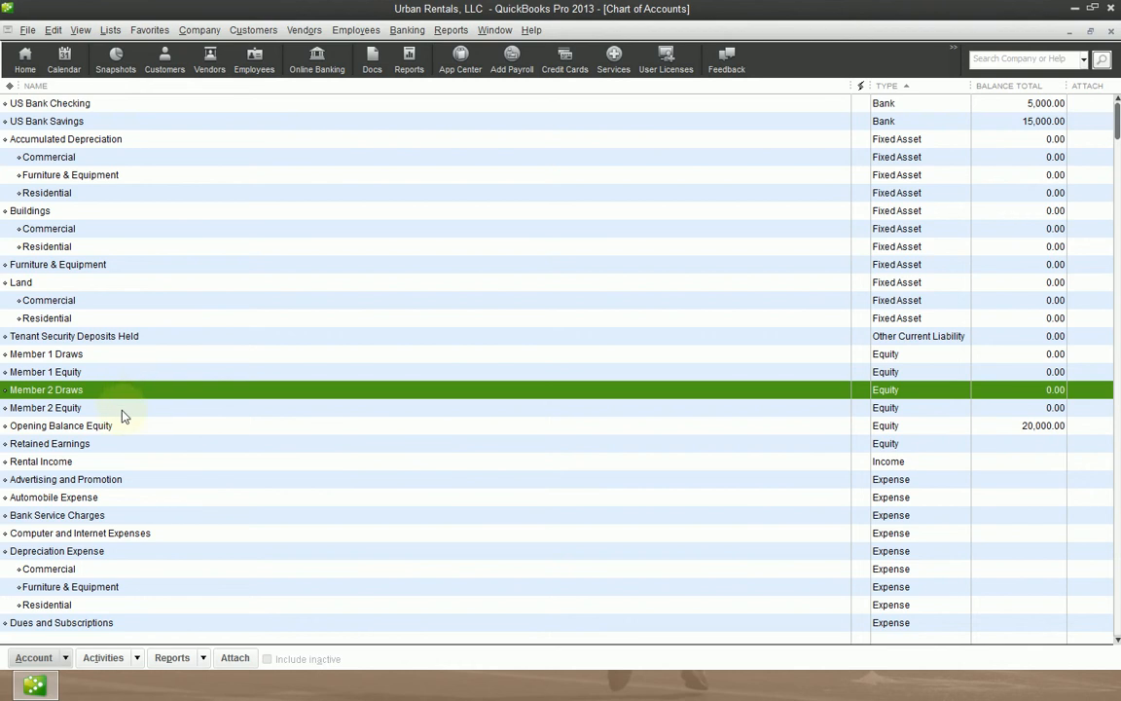
{"action": "left_click", "coordinate": [119, 409]}
{"action": "left_click", "coordinate": [103, 371]}
{"action": "left_click", "coordinate": [103, 355]}
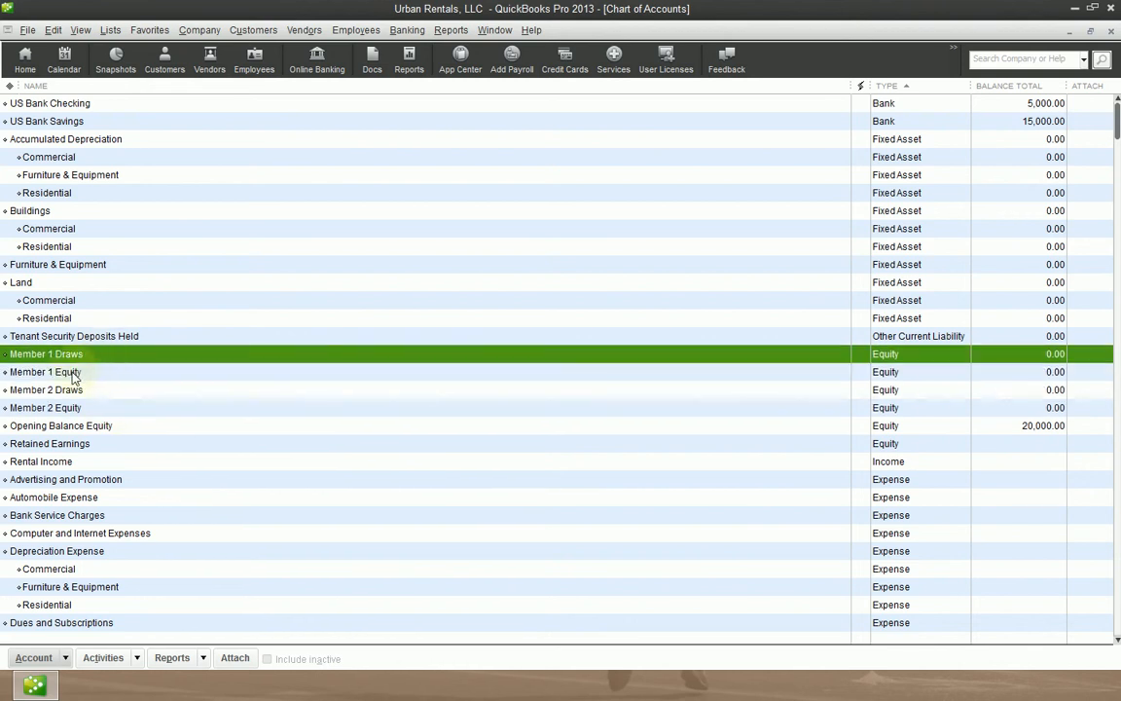
{"action": "left_click", "coordinate": [71, 372]}
{"action": "left_click", "coordinate": [75, 391]}
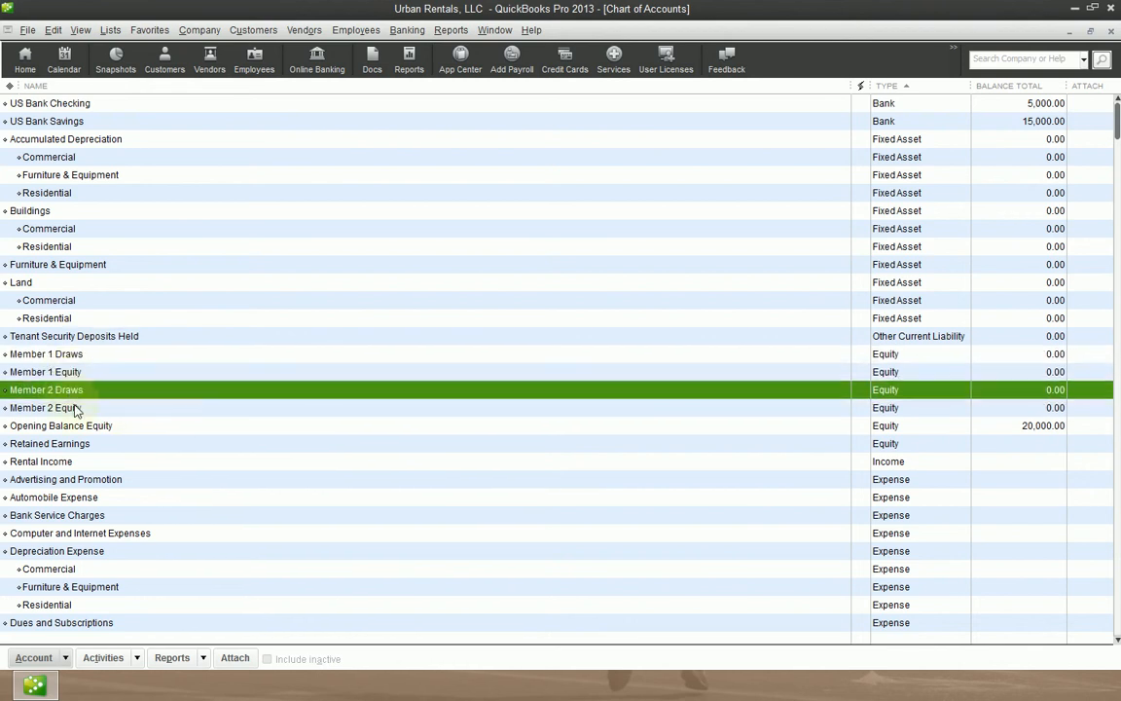
{"action": "left_click", "coordinate": [72, 409]}
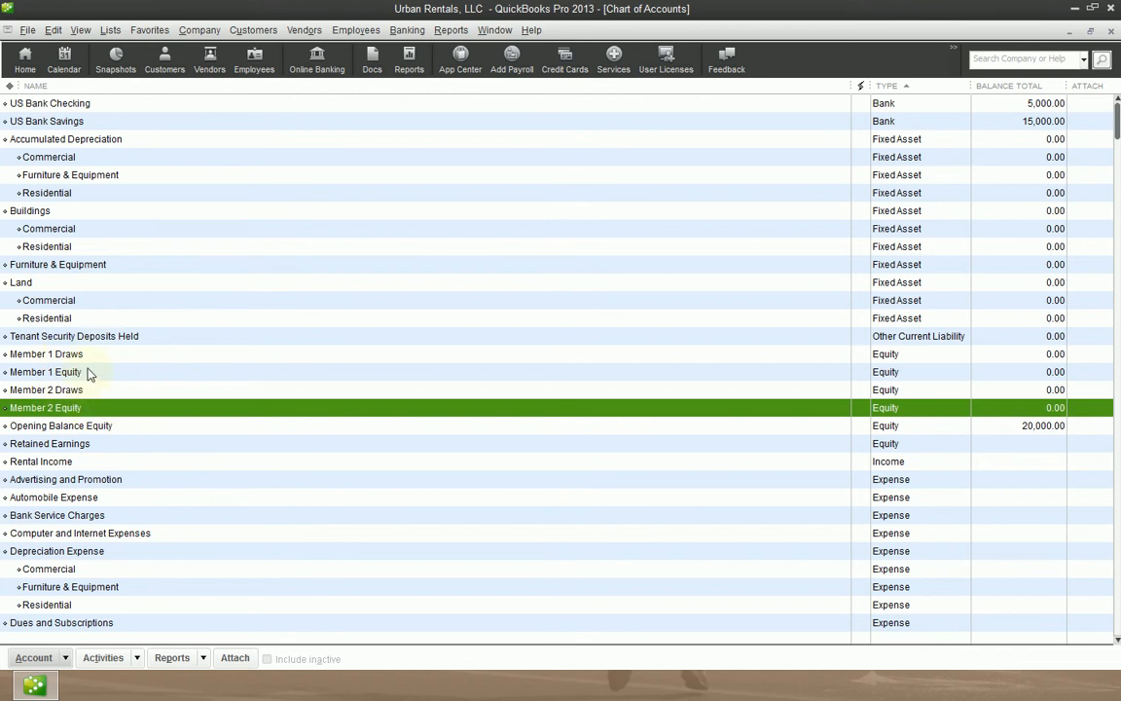
{"action": "left_click", "coordinate": [88, 449]}
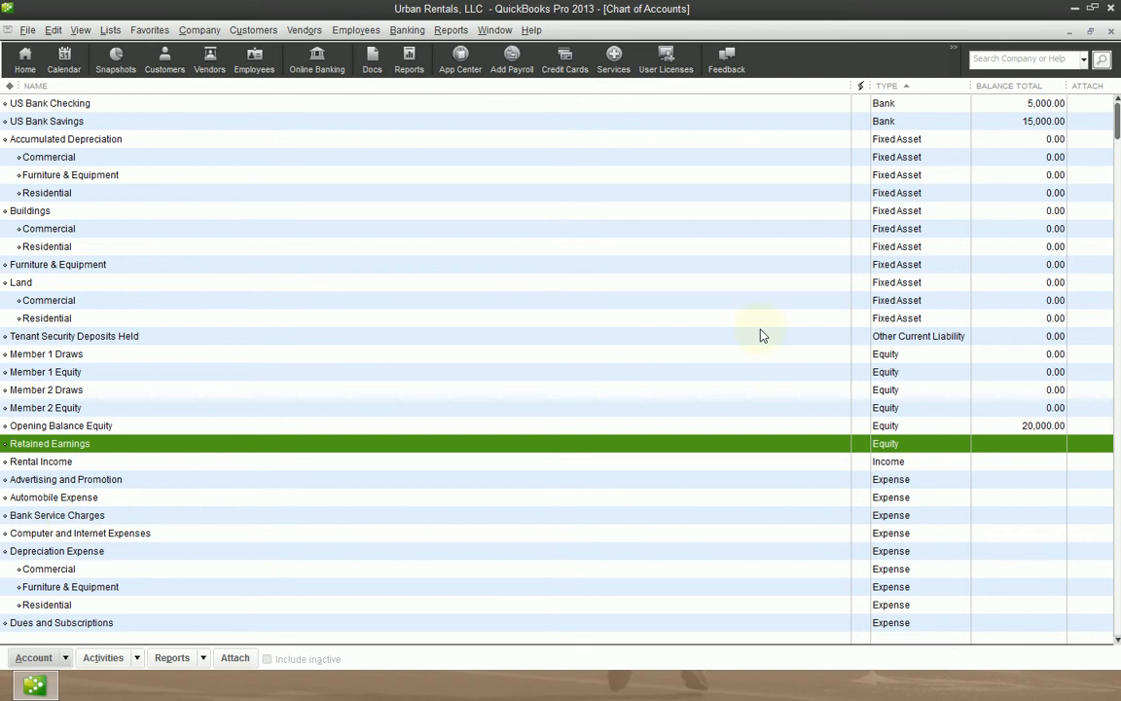
{"action": "left_click", "coordinate": [121, 369]}
{"action": "left_click", "coordinate": [270, 341]}
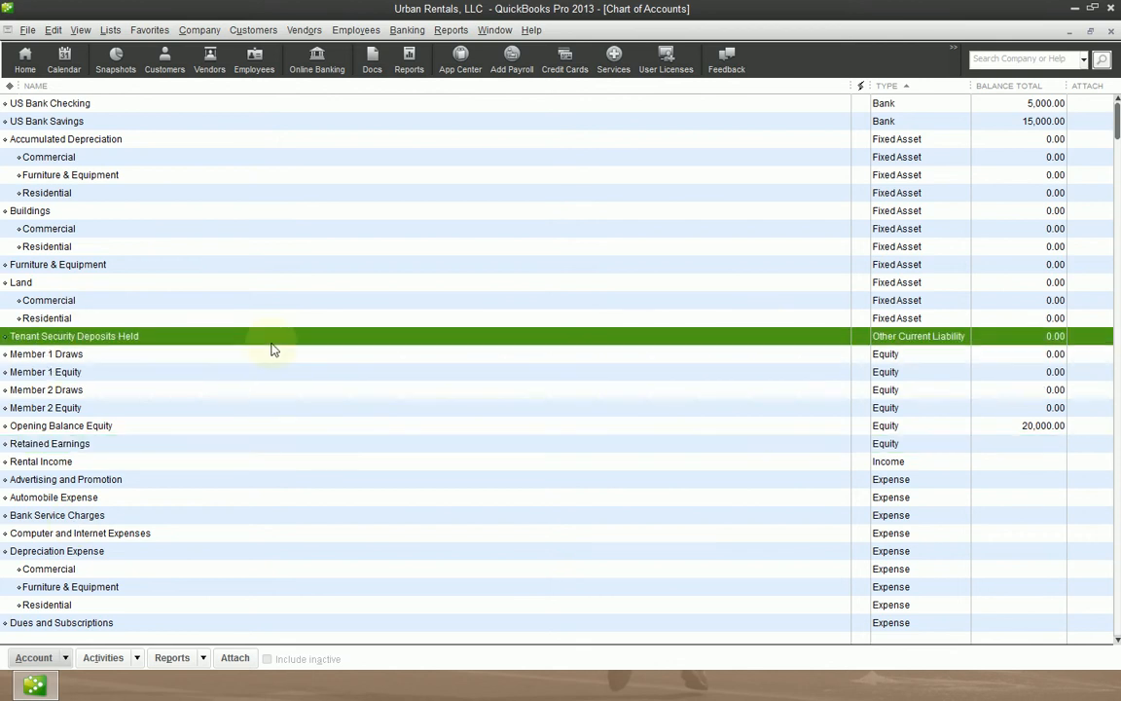
{"action": "left_click", "coordinate": [264, 350]}
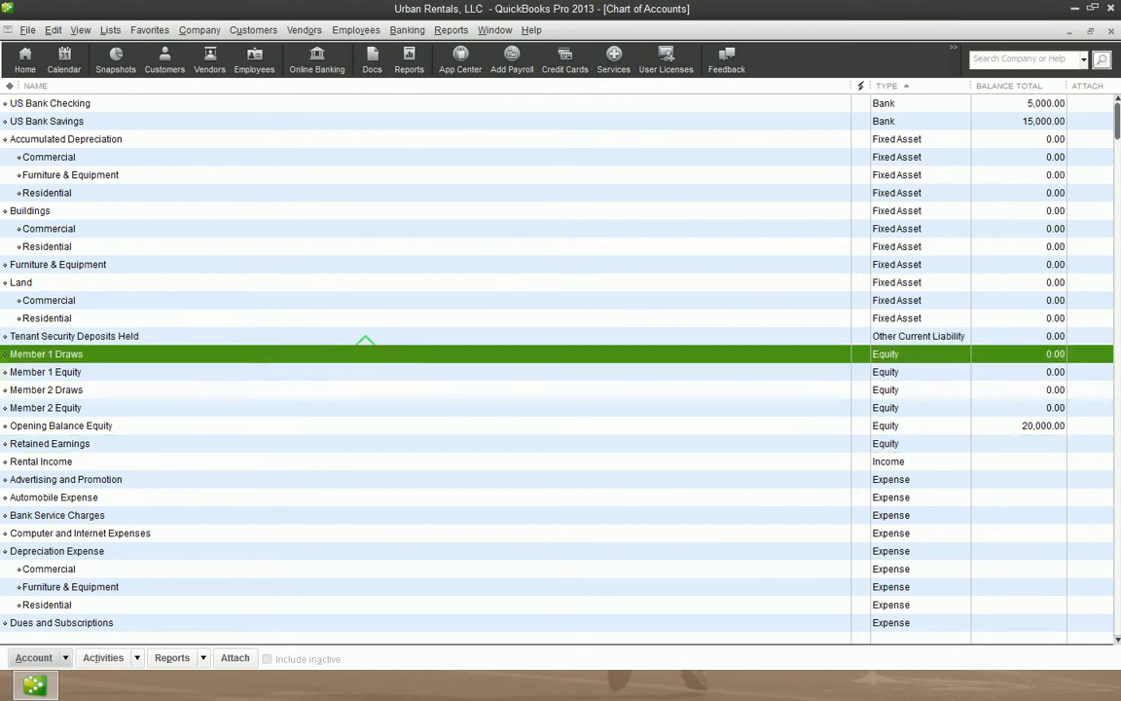
{"action": "left_click", "coordinate": [51, 375]}
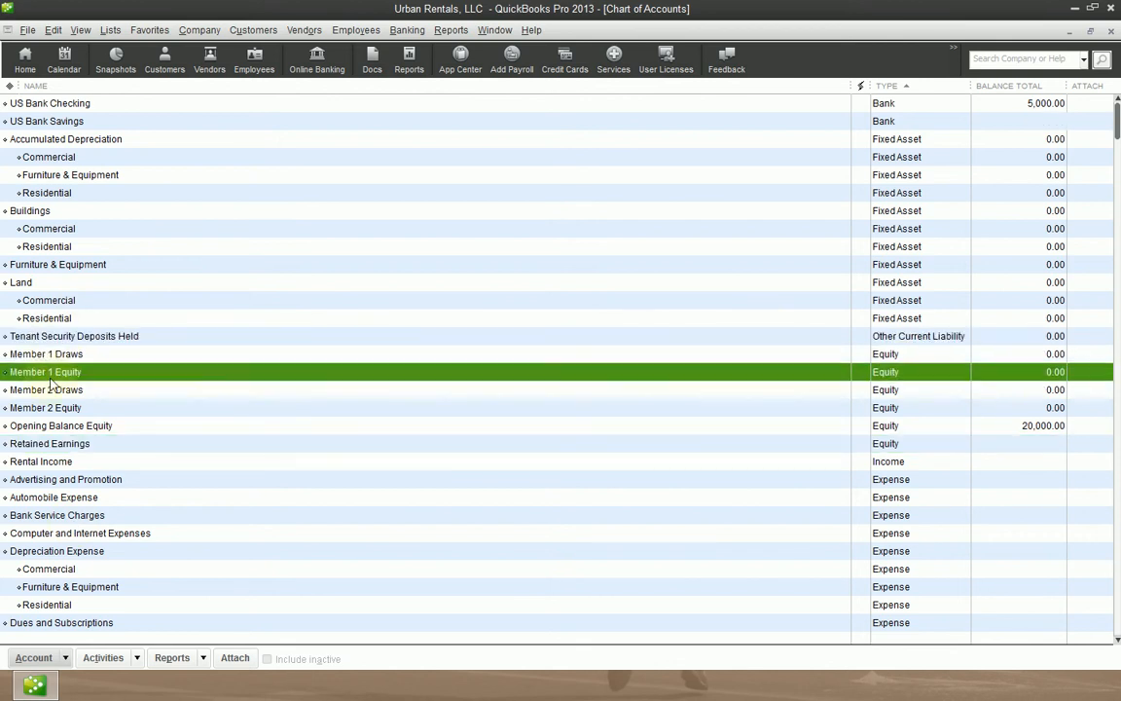
Step: Rename the Member 1 Draws equity account as Billy Bob Thornton Draws and save the account
{"action": "left_click", "coordinate": [132, 354]}
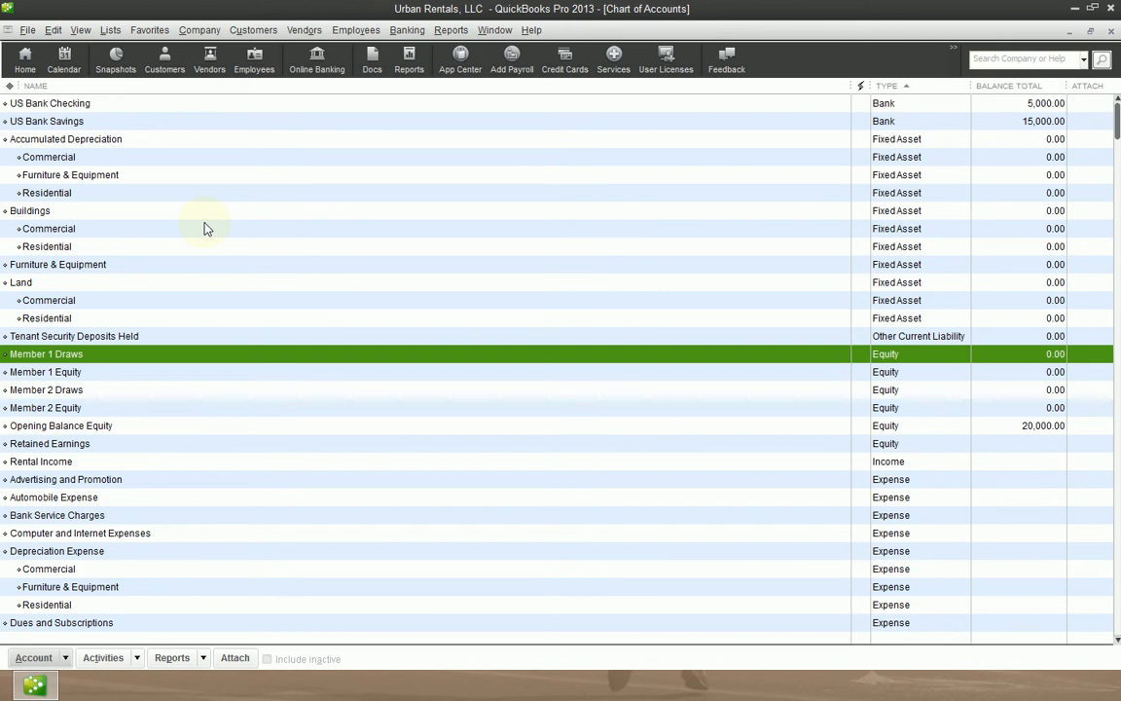
{"action": "key", "text": "ctrl+e"}
{"action": "key", "text": "Left"}
{"action": "key", "text": "Left"}
{"action": "key", "text": "Left"}
{"action": "key", "text": "Left"}
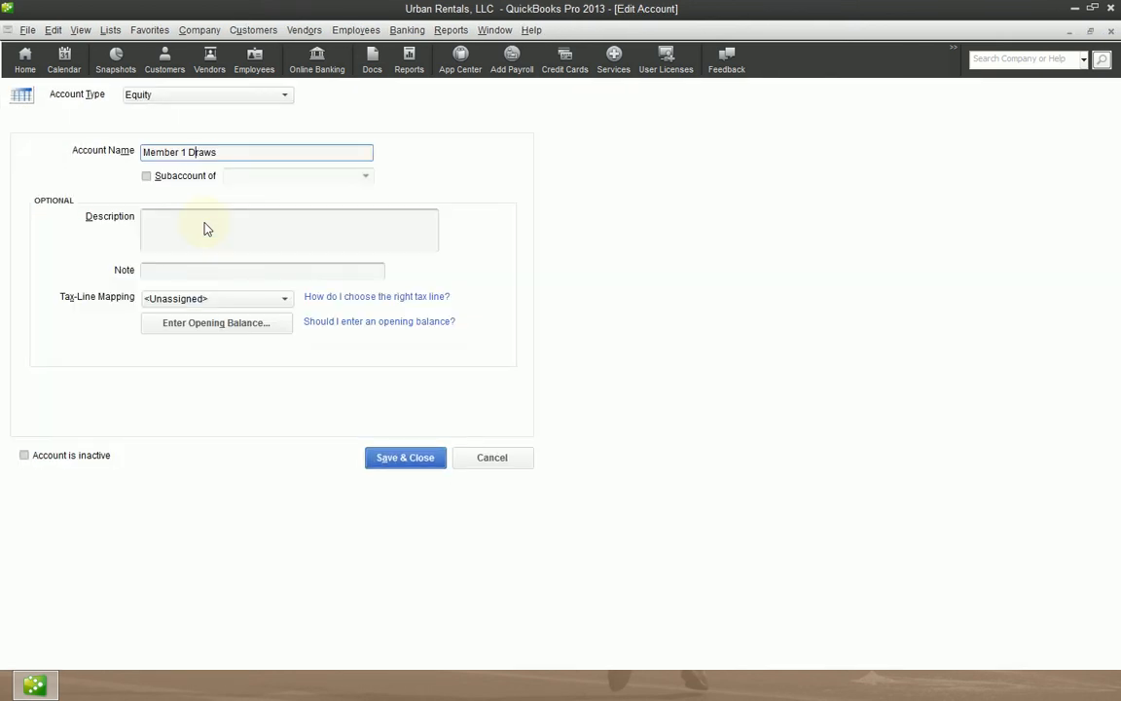
{"action": "key", "text": "BackSpace"}
{"action": "key", "text": "BackSpace"}
{"action": "key", "text": "BackSpace"}
{"action": "key", "text": "BackSpace"}
{"action": "key", "text": "BackSpace"}
{"action": "key", "text": "BackSpace"}
{"action": "key", "text": "BackSpace"}
{"action": "key", "text": "BackSpace"}
{"action": "key", "text": "BackSpace"}
{"action": "type", "text": "Bi"}
{"action": "type", "text": "Bob Thornton"}
{"action": "key", "text": "Right"}
{"action": "key", "text": "Right"}
{"action": "key", "text": "Right"}
{"action": "key", "text": "Right"}
{"action": "key", "text": "Right"}
{"action": "key", "text": "Left"}
{"action": "key", "text": "Left"}
{"action": "key", "text": "Left"}
{"action": "key", "text": "Left"}
{"action": "key", "text": "Left"}
{"action": "key", "text": "Left"}
{"action": "key", "text": "Left"}
{"action": "key", "text": "Left"}
{"action": "key", "text": "Left"}
{"action": "key", "text": "Left"}
{"action": "key", "text": "Left"}
{"action": "key", "text": "Left"}
{"action": "key", "text": "Left"}
{"action": "key", "text": "Left"}
{"action": "key", "text": "Left"}
{"action": "key", "text": "Left"}
{"action": "key", "text": "Left"}
{"action": "key", "text": "Left"}
{"action": "key", "text": "Left"}
{"action": "key", "text": "Left"}
{"action": "key", "text": "Right"}
{"action": "key", "text": "Right"}
{"action": "key", "text": "Right"}
{"action": "key", "text": "Right"}
{"action": "key", "text": "Right"}
{"action": "key", "text": "Right"}
{"action": "key", "text": "Right"}
{"action": "key", "text": "Right"}
{"action": "key", "text": "Right"}
{"action": "key", "text": "Right"}
{"action": "key", "text": "Right"}
{"action": "key", "text": "Right"}
{"action": "key", "text": "Right"}
{"action": "key", "text": "Right"}
{"action": "key", "text": "Right"}
{"action": "key", "text": "Right"}
{"action": "key", "text": "Tab"}
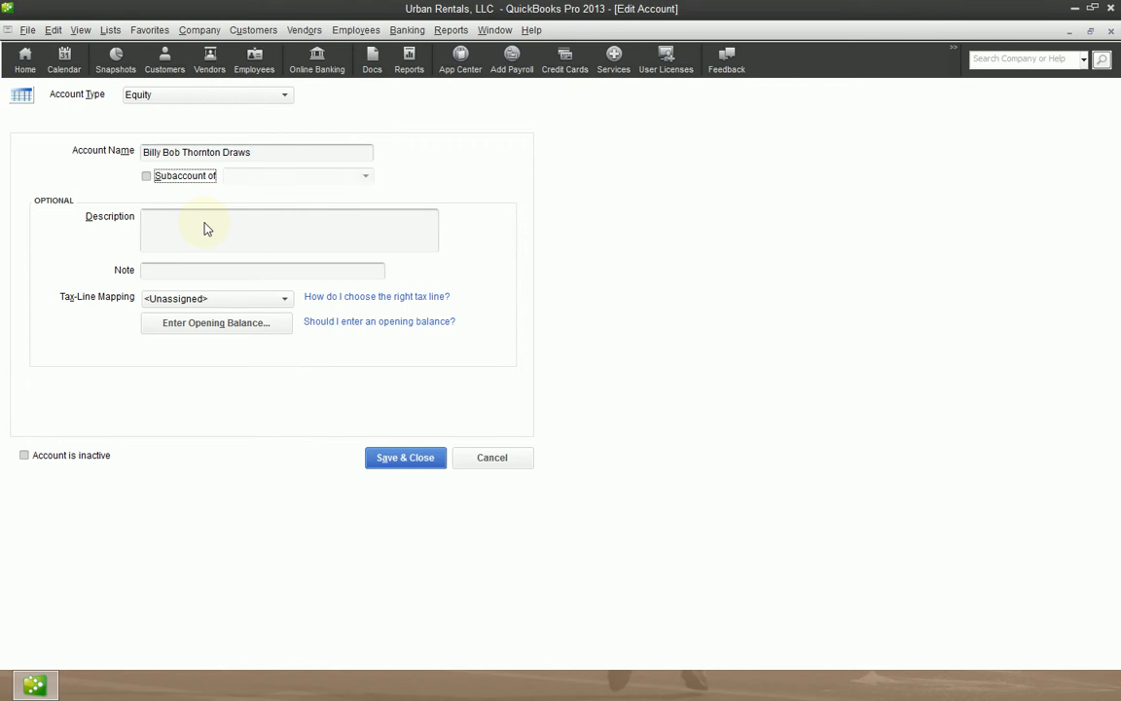
{"action": "key", "text": "Tab"}
{"action": "key", "text": "shift+Tab"}
{"action": "key", "text": "shift+Tab"}
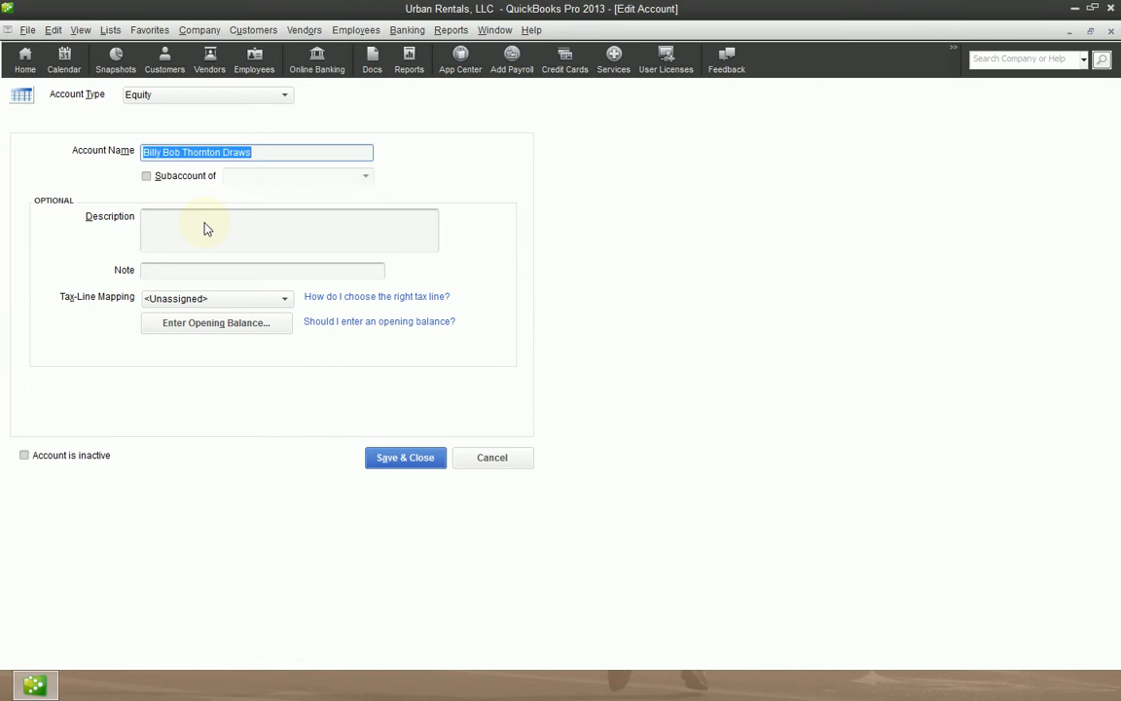
{"action": "key", "text": "Tab"}
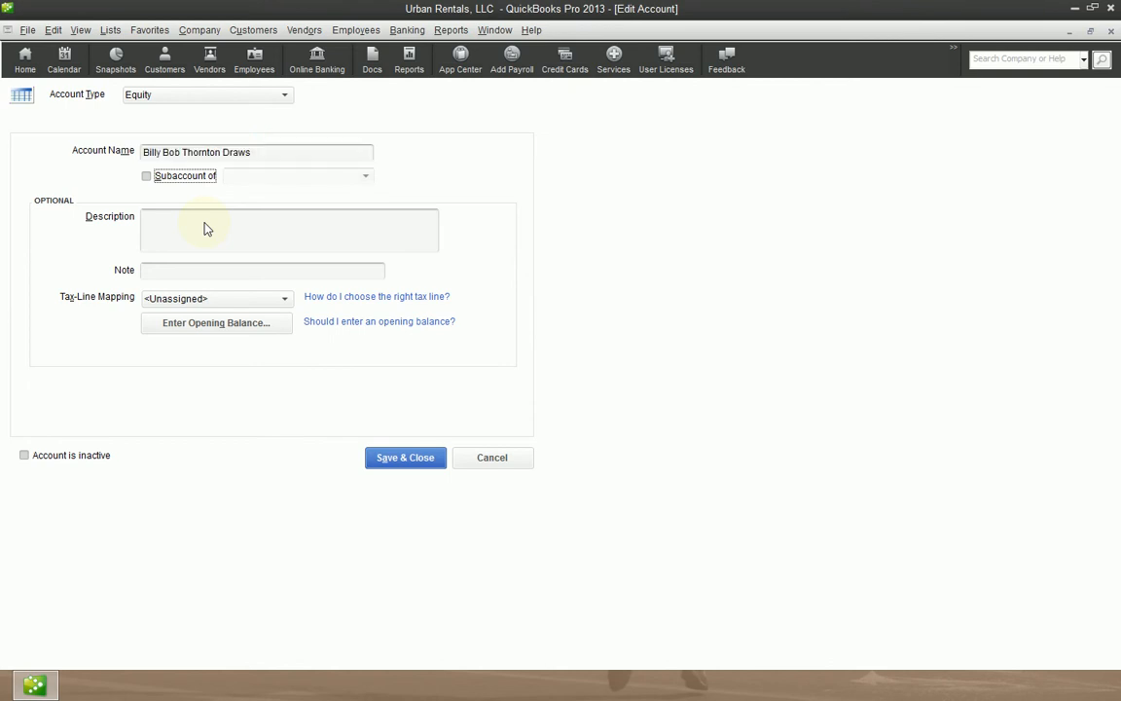
{"action": "key", "text": "Tab"}
{"action": "key", "text": "Tab"}
{"action": "key", "text": "Tab"}
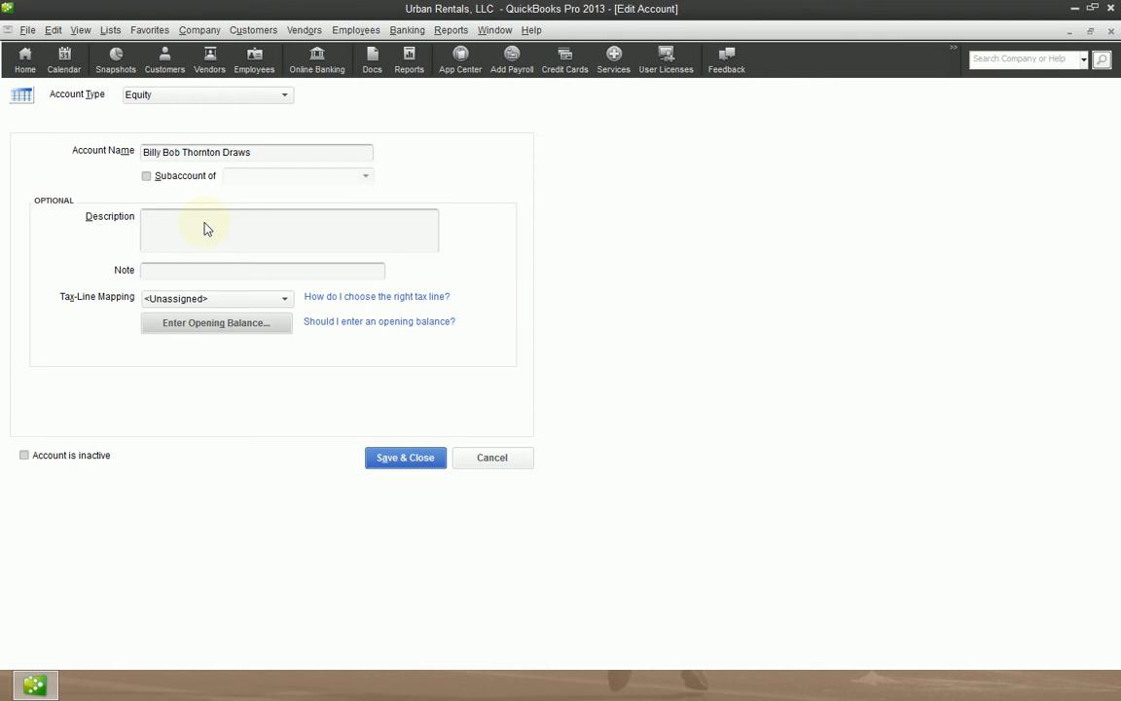
{"action": "key", "text": "Return"}
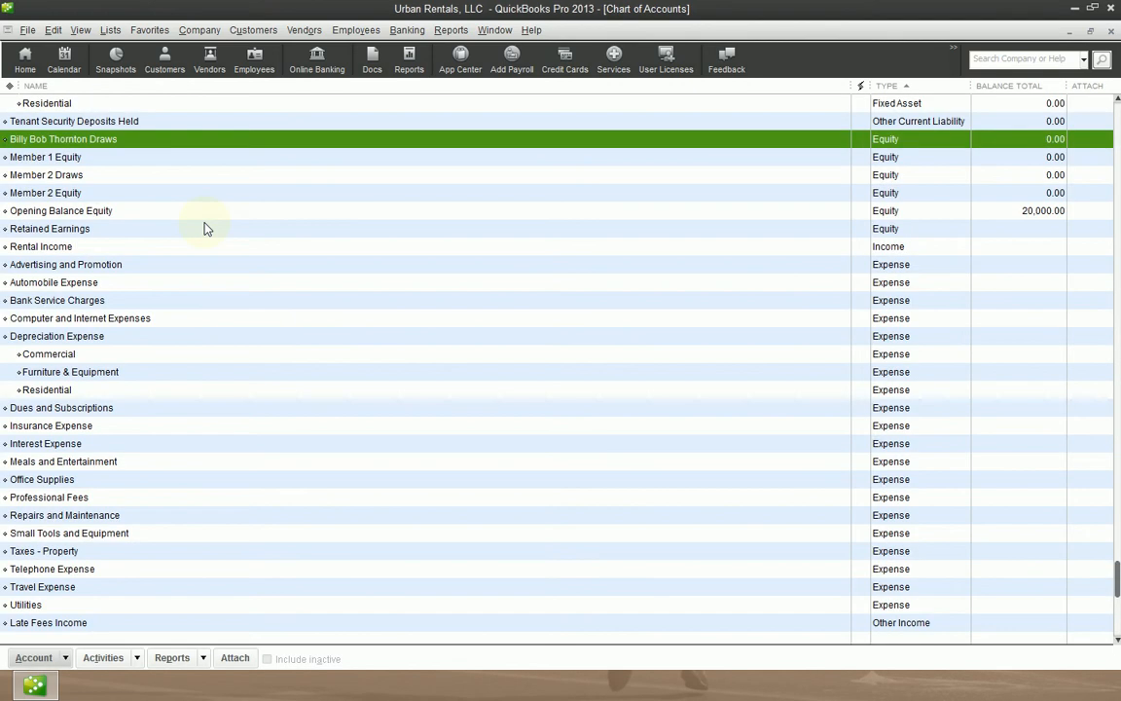
Step: Compare the first member's draws account with the Member 1 Equity account in the list
{"action": "scroll", "coordinate": [163, 165], "scroll_direction": "up", "scroll_amount": 2}
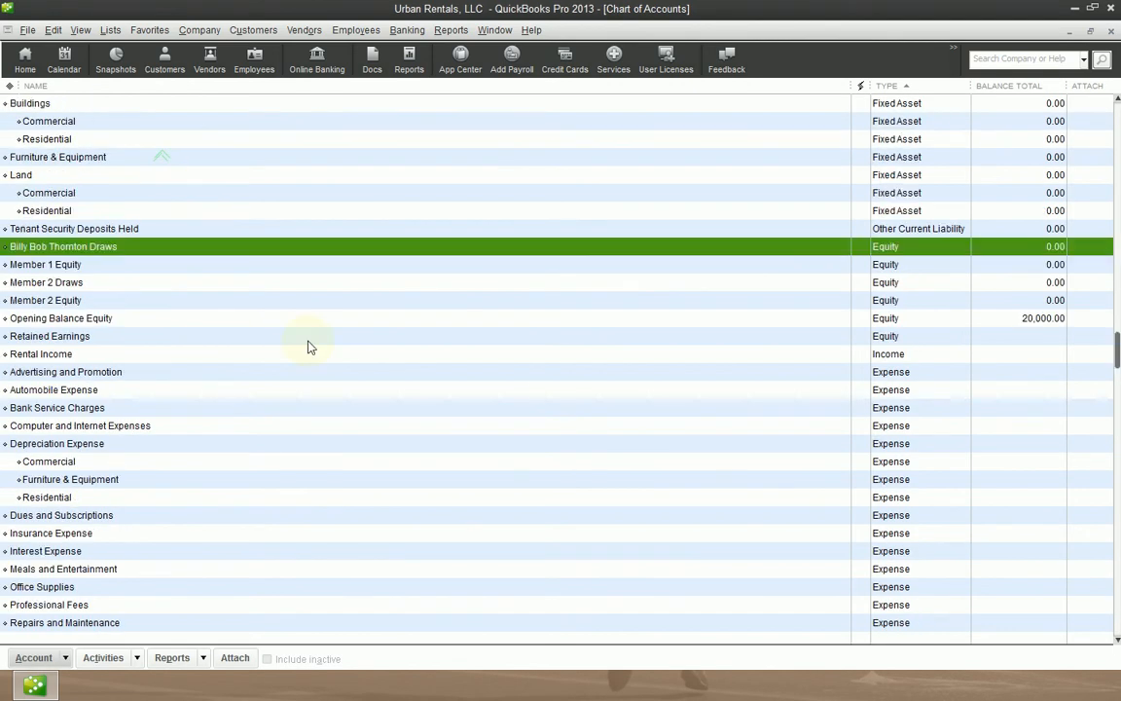
{"action": "key", "text": "Down"}
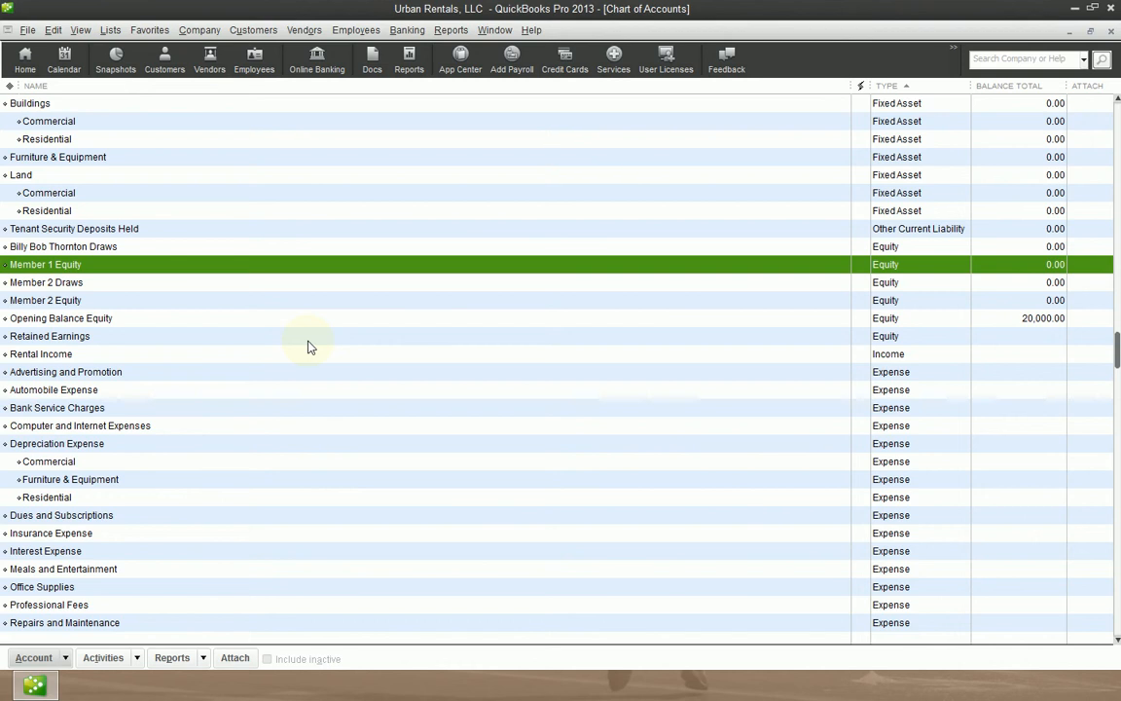
{"action": "key", "text": "Up"}
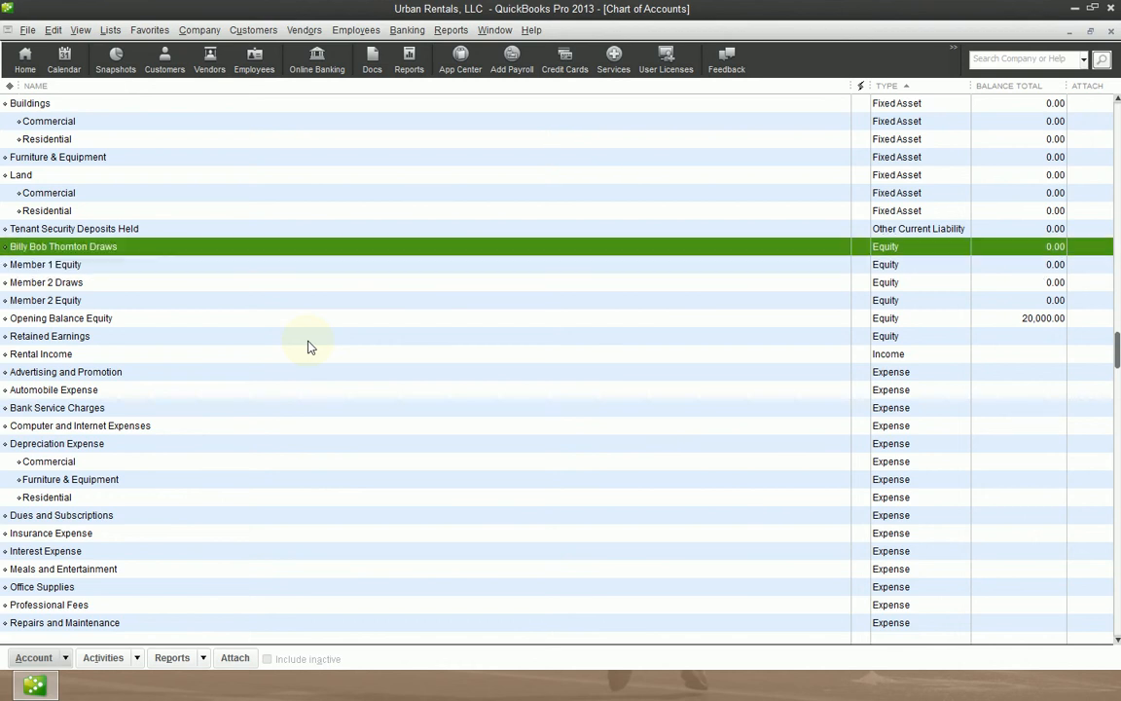
{"action": "key", "text": "Down"}
{"action": "key", "text": "Up"}
{"action": "key", "text": "Down"}
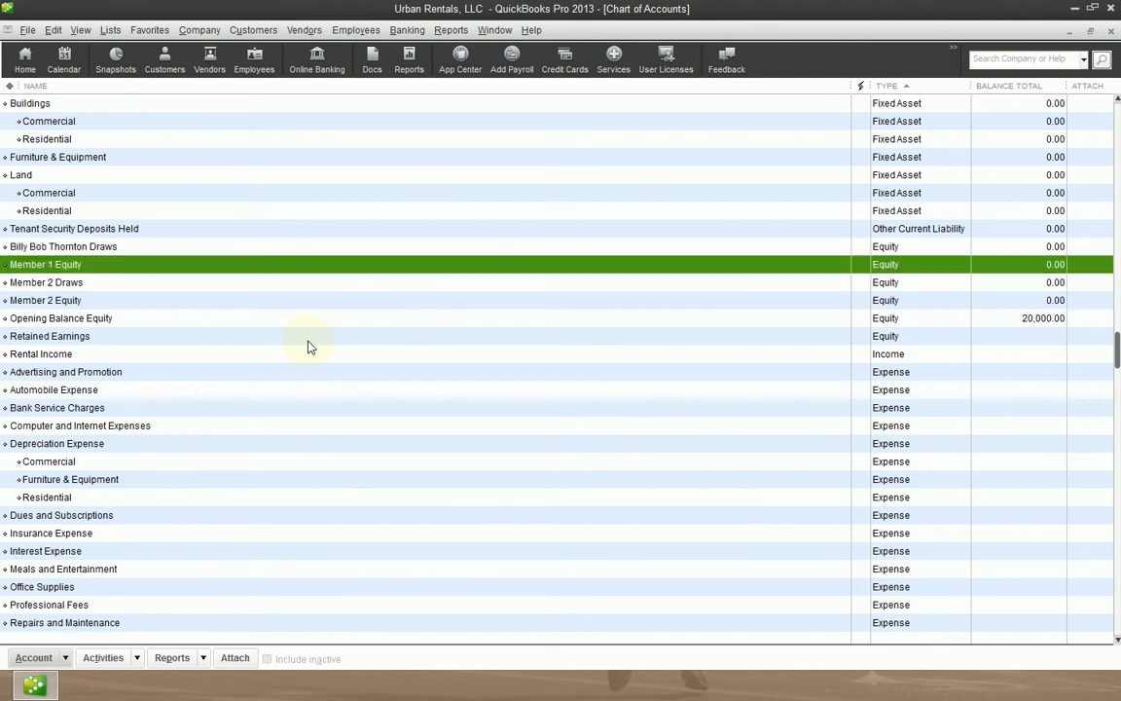
{"action": "key", "text": "Up"}
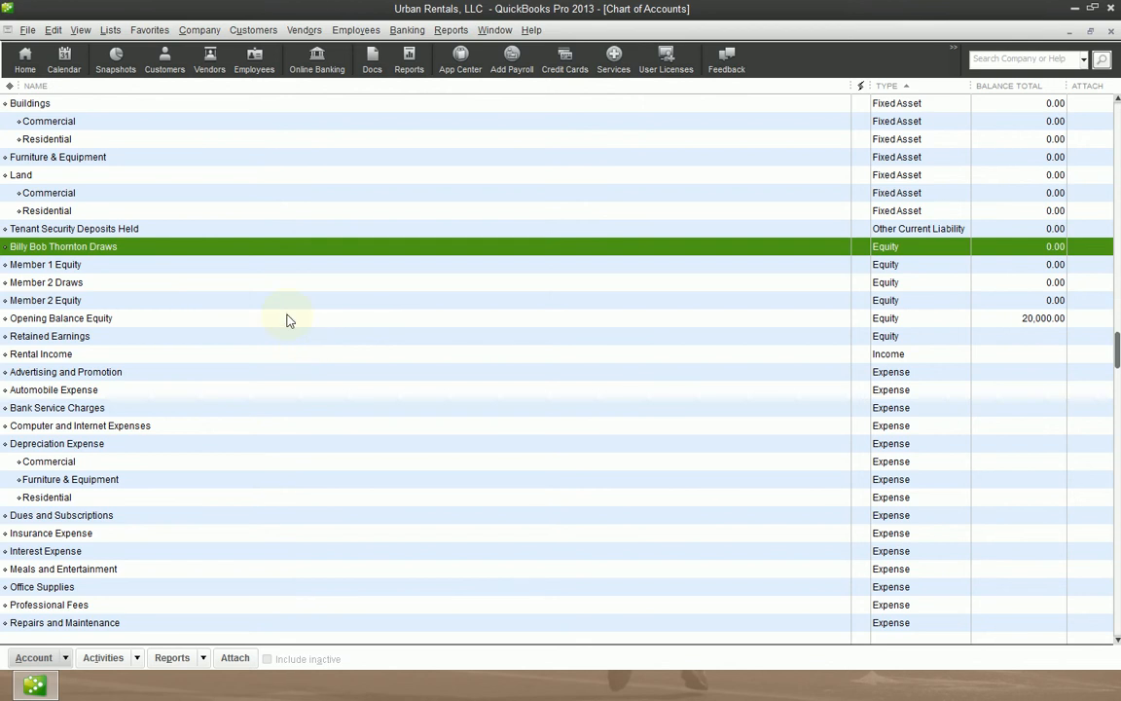
{"action": "key", "text": "Down"}
{"action": "key", "text": "Up"}
{"action": "key", "text": "Down"}
{"action": "key", "text": "Up"}
Step: Rename the Member 1 Equity account as Bill Bob Thornton Equity and save the account
{"action": "key", "text": "Down"}
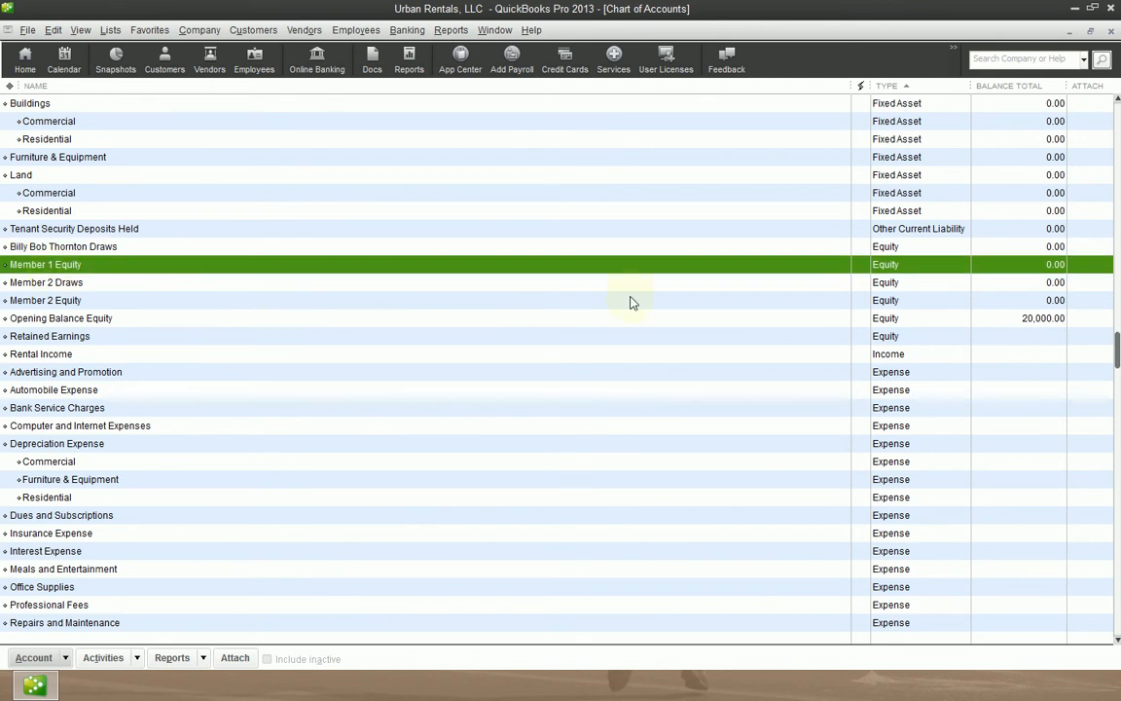
{"action": "key", "text": "ctrl+e"}
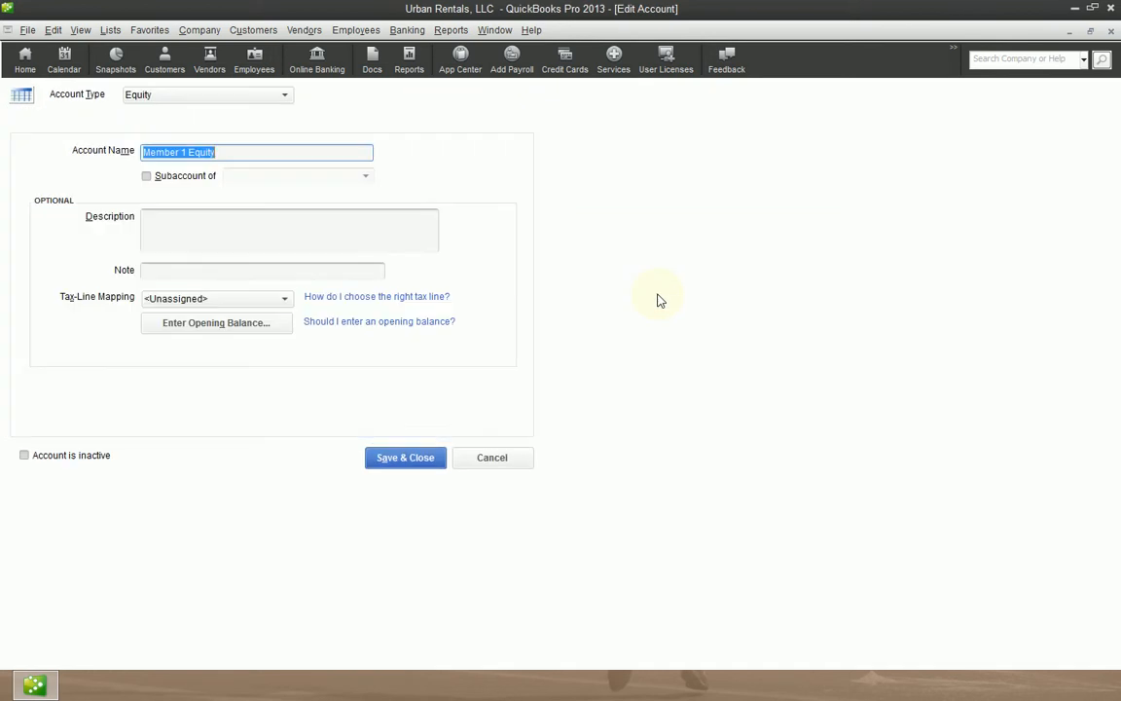
{"action": "key", "text": "Home"}
{"action": "key", "text": "Delete"}
{"action": "key", "text": "Delete"}
{"action": "key", "text": "Delete"}
{"action": "key", "text": "Delete"}
{"action": "key", "text": "Delete"}
{"action": "key", "text": "Delete"}
{"action": "key", "text": "Delete"}
{"action": "key", "text": "Delete"}
{"action": "key", "text": "Delete"}
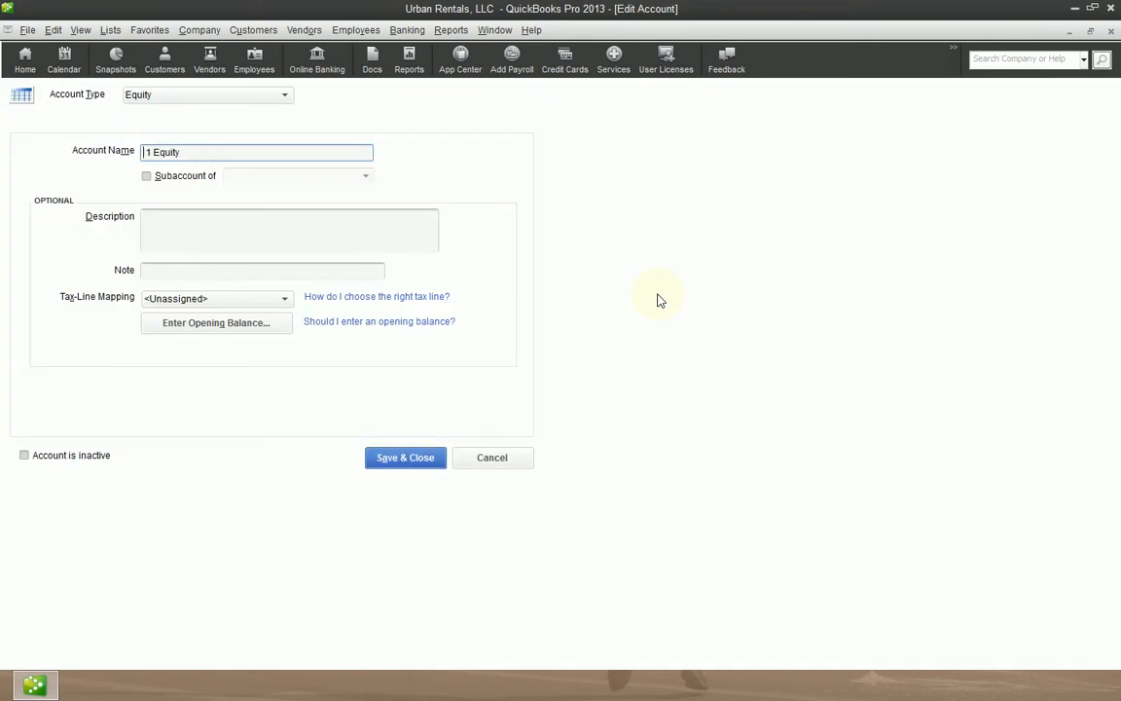
{"action": "type", "text": "Bill Bob Thornton"}
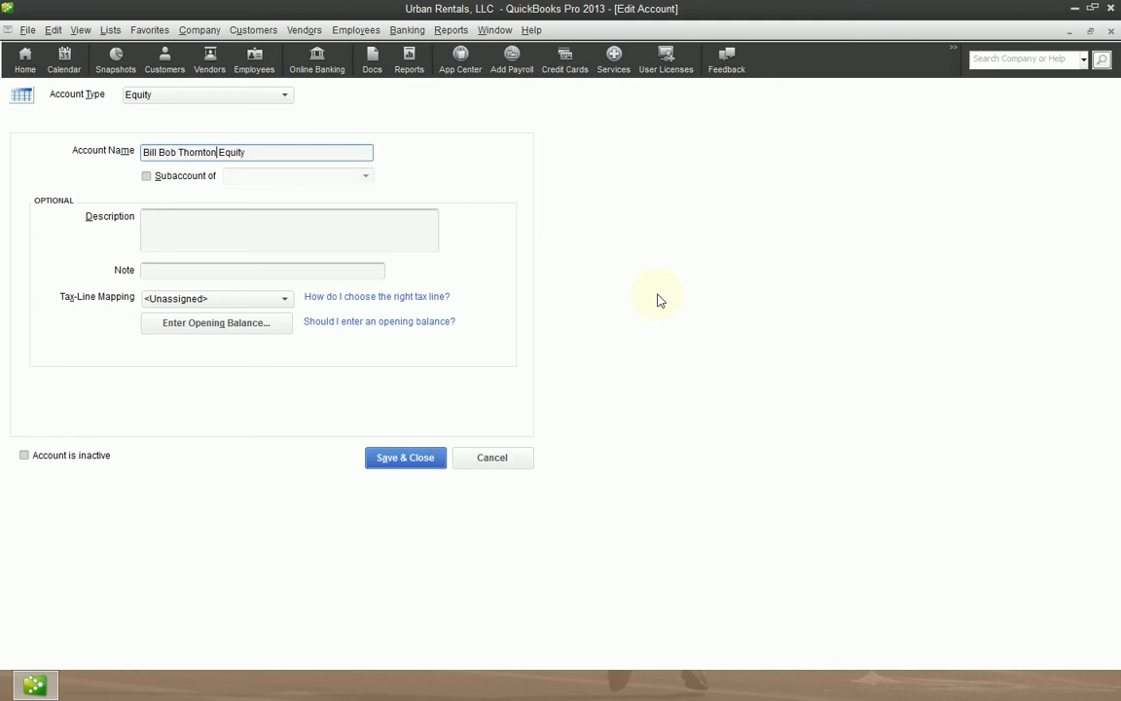
{"action": "key", "text": "Tab"}
{"action": "key", "text": "Tab"}
{"action": "key", "text": "Tab"}
{"action": "key", "text": "Tab"}
{"action": "key", "text": "Return"}
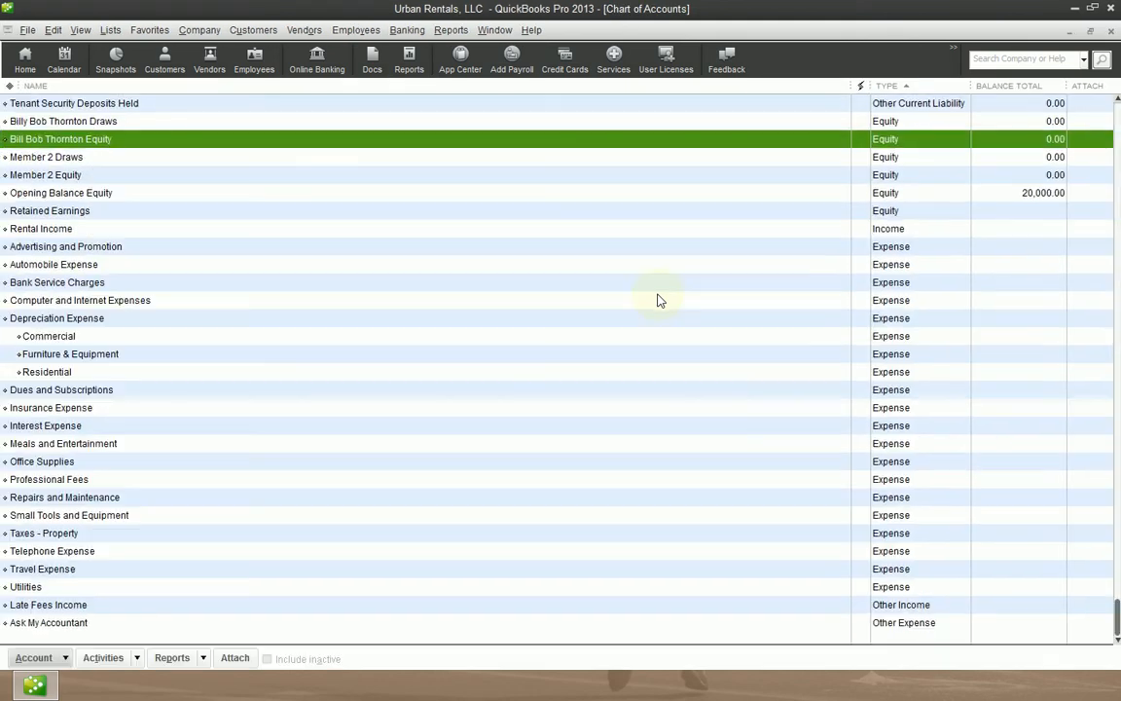
{"action": "scroll", "coordinate": [545, 444], "scroll_direction": "up", "scroll_amount": 2}
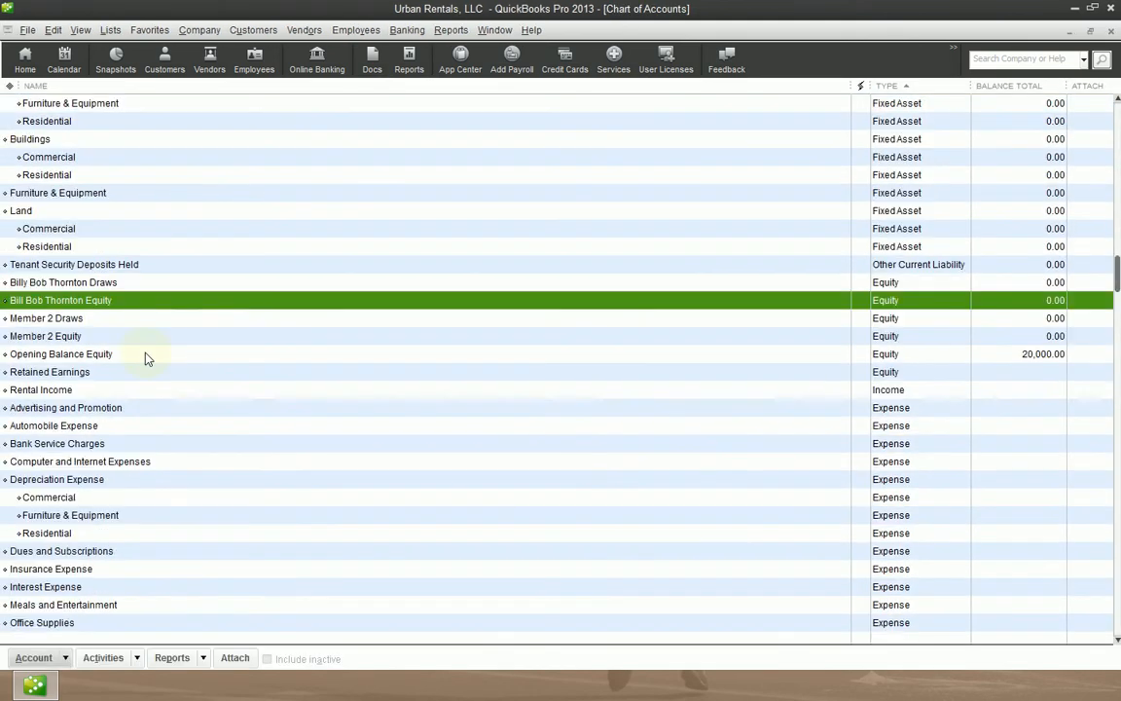
{"action": "key", "text": "F2"}
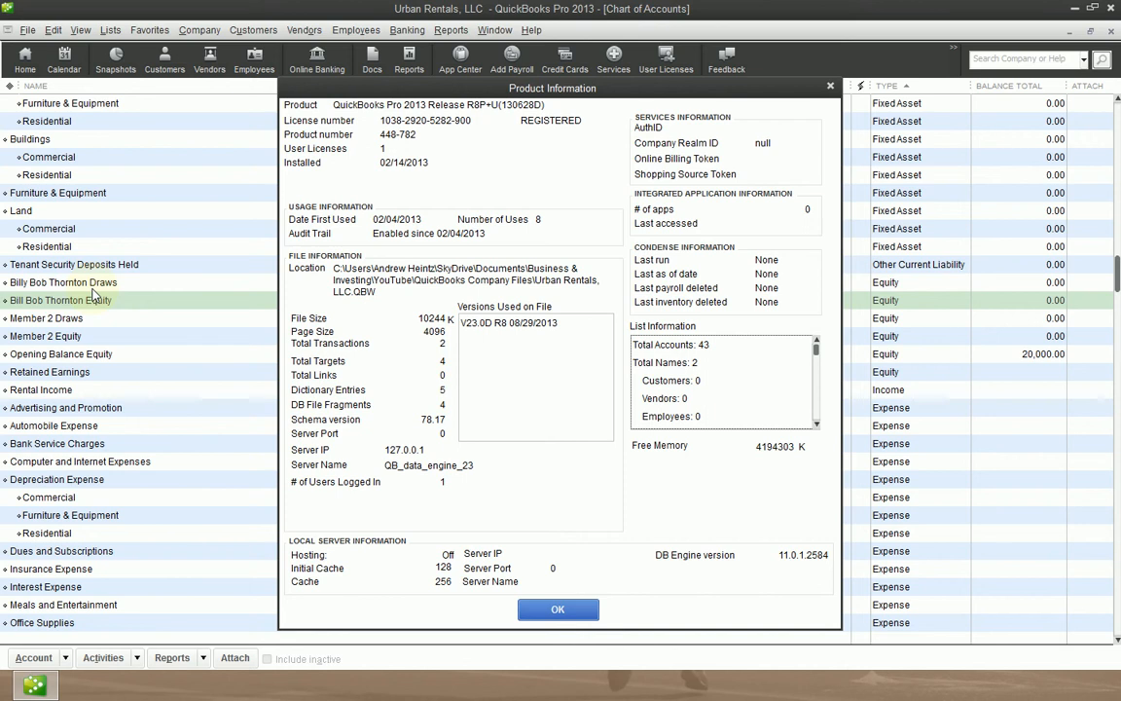
{"action": "left_click", "coordinate": [558, 610]}
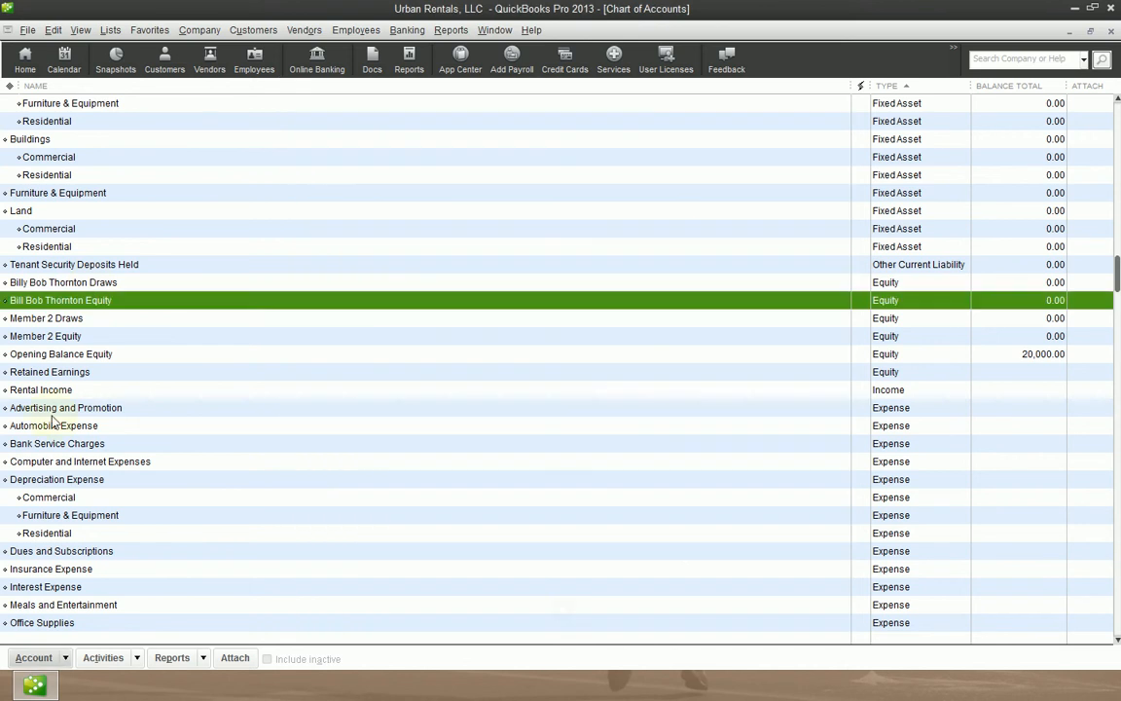
Step: Correct the Bill Bob Thornton Equity account name to Billy Bob Thornton Equity and save the account
{"action": "key", "text": "ctrl+e"}
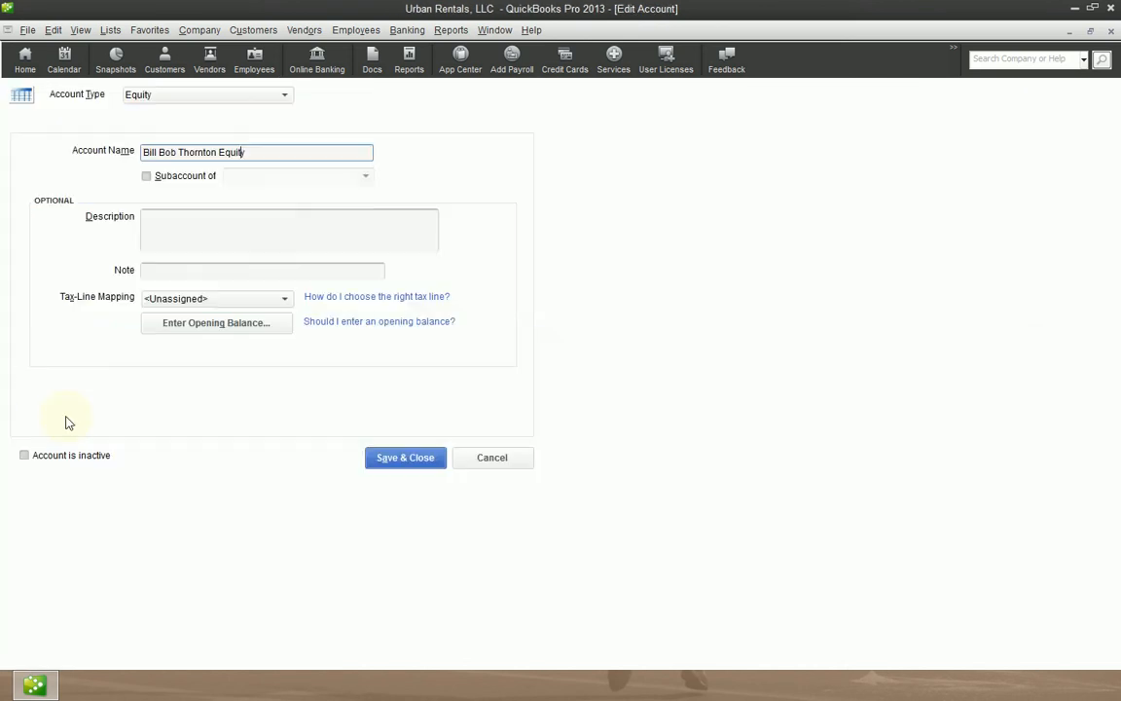
{"action": "key", "text": "Left"}
{"action": "key", "text": "Left"}
{"action": "key", "text": "Left"}
{"action": "key", "text": "Left"}
{"action": "key", "text": "Left"}
{"action": "key", "text": "Left"}
{"action": "key", "text": "Left"}
{"action": "key", "text": "Left"}
{"action": "key", "text": "Left"}
{"action": "key", "text": "Left"}
{"action": "key", "text": "Left"}
{"action": "key", "text": "Left"}
{"action": "key", "text": "Left"}
{"action": "key", "text": "Left"}
{"action": "key", "text": "Left"}
{"action": "key", "text": "Left"}
{"action": "key", "text": "Left"}
{"action": "key", "text": "Left"}
{"action": "key", "text": "Left"}
{"action": "key", "text": "Left"}
{"action": "type", "text": "y"}
{"action": "key", "text": "Return"}
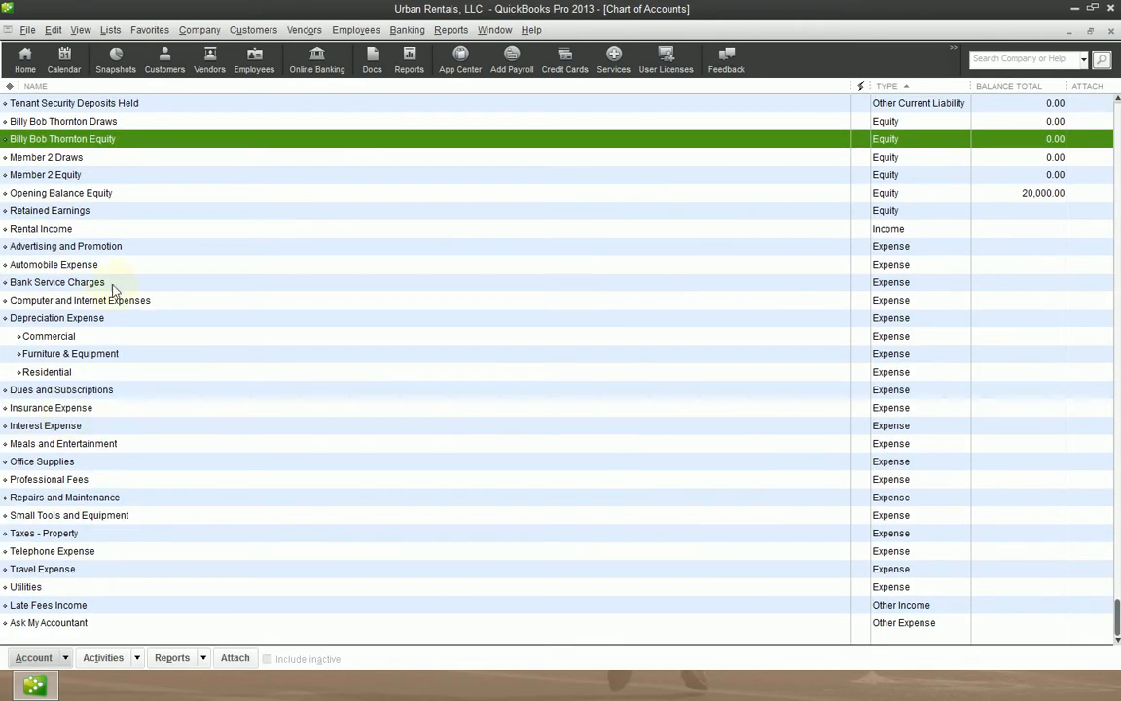
Step: Compare the Billy Bob Thornton Draws and Billy Bob Thornton Equity accounts in the Chart of Accounts
{"action": "scroll", "coordinate": [137, 341], "scroll_direction": "up", "scroll_amount": 4}
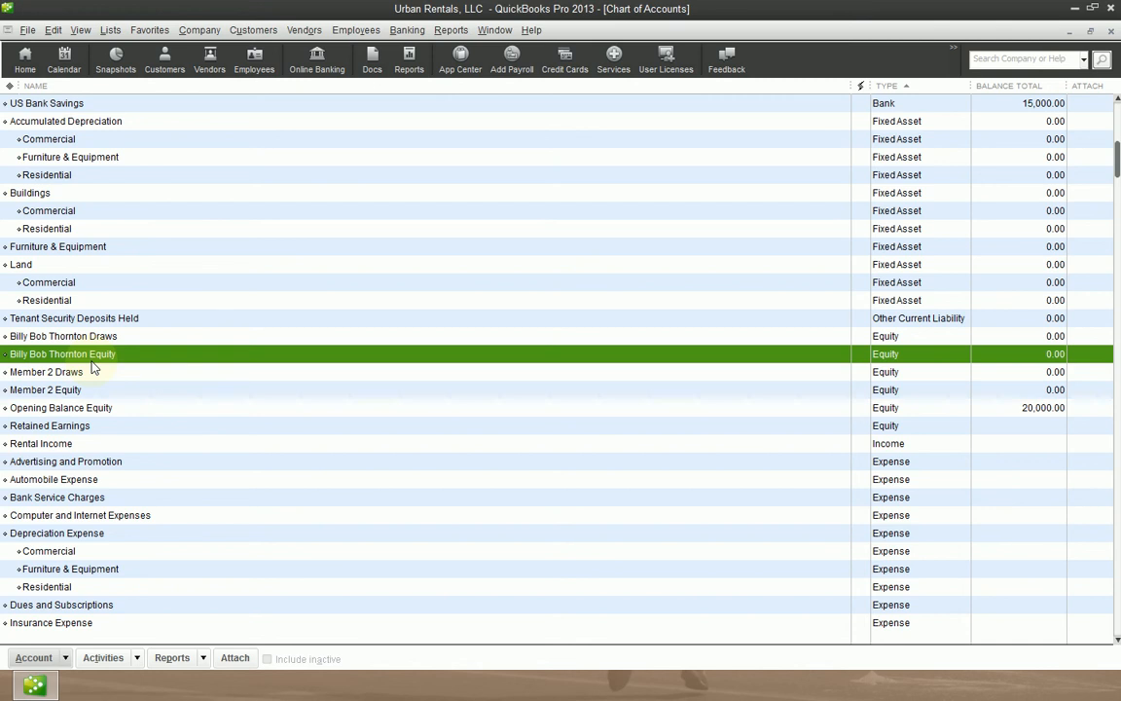
{"action": "scroll", "coordinate": [352, 538], "scroll_direction": "up", "scroll_amount": 1}
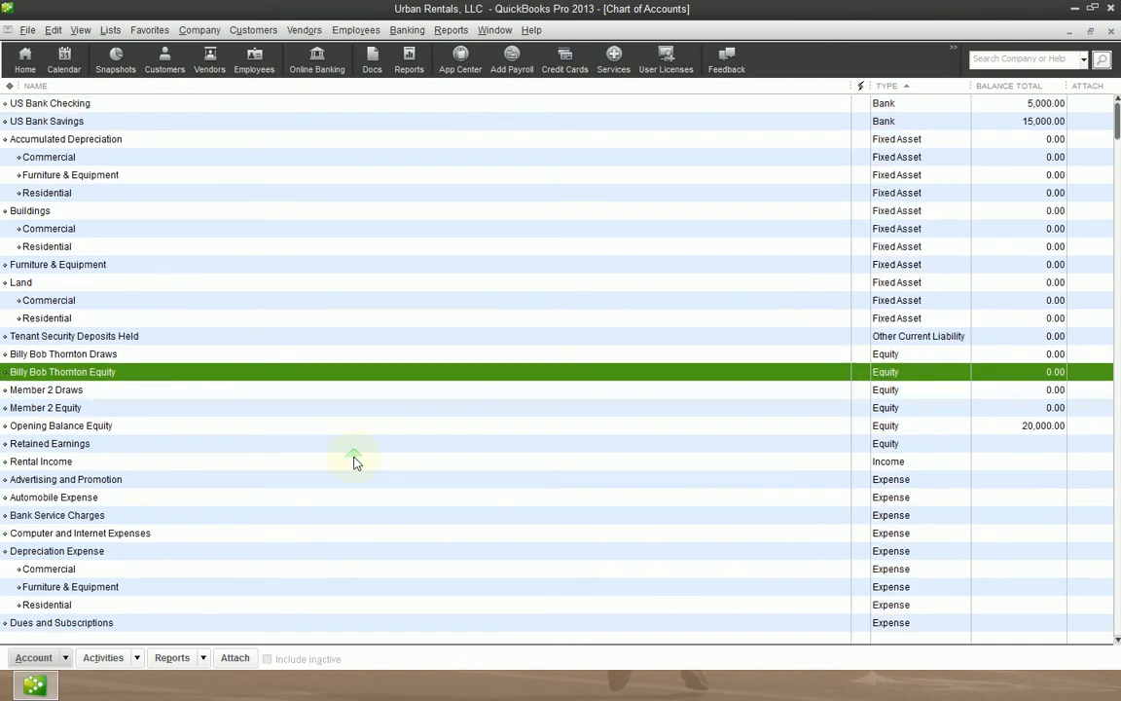
{"action": "scroll", "coordinate": [356, 458], "scroll_direction": "up", "scroll_amount": 1}
{"action": "left_click", "coordinate": [178, 357]}
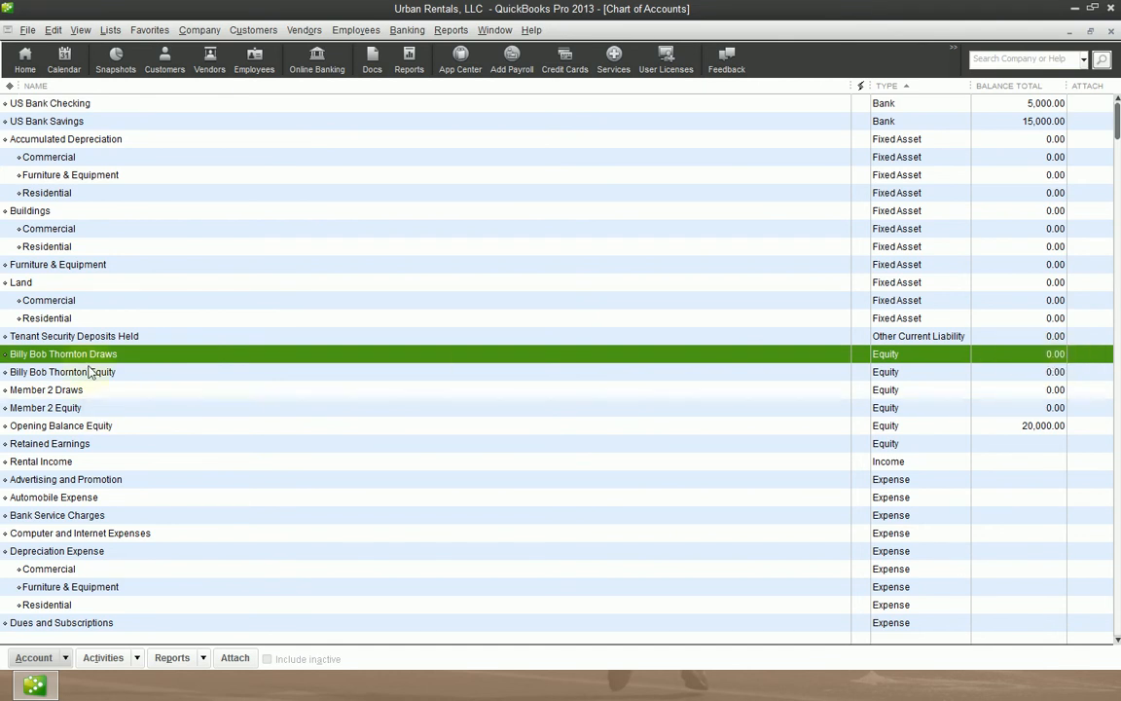
{"action": "left_click", "coordinate": [443, 372]}
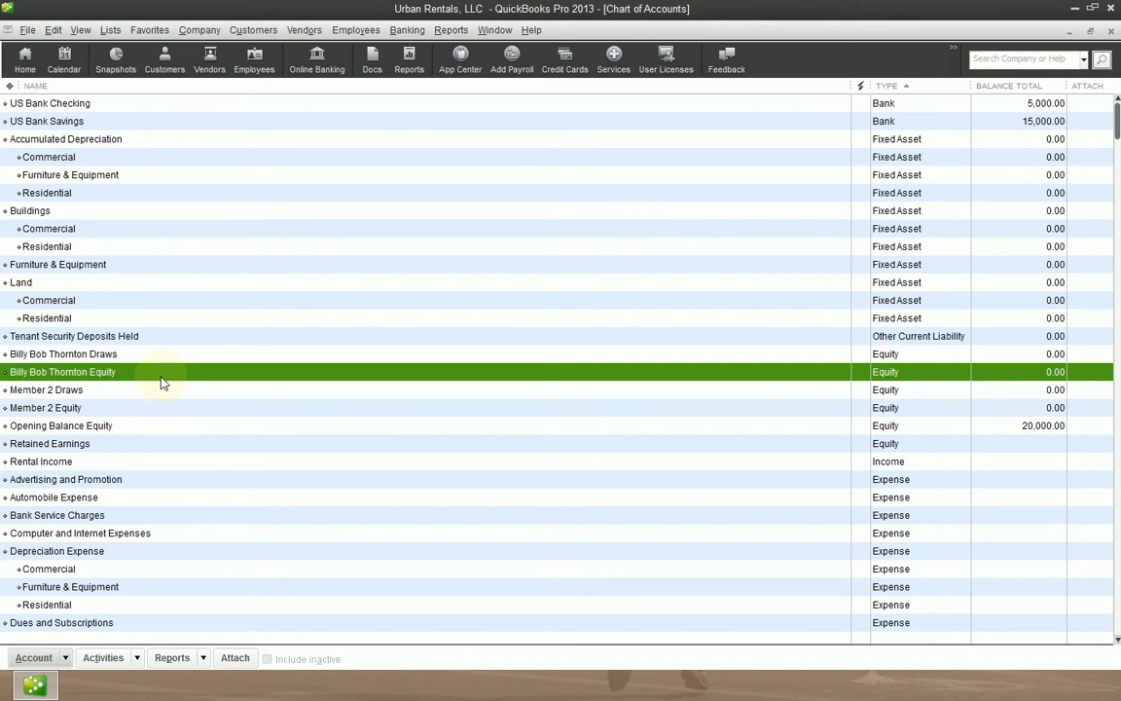
Step: Rename the Member 2 Draws equity account as Katy Perry Draws and save the account
{"action": "left_click", "coordinate": [113, 390]}
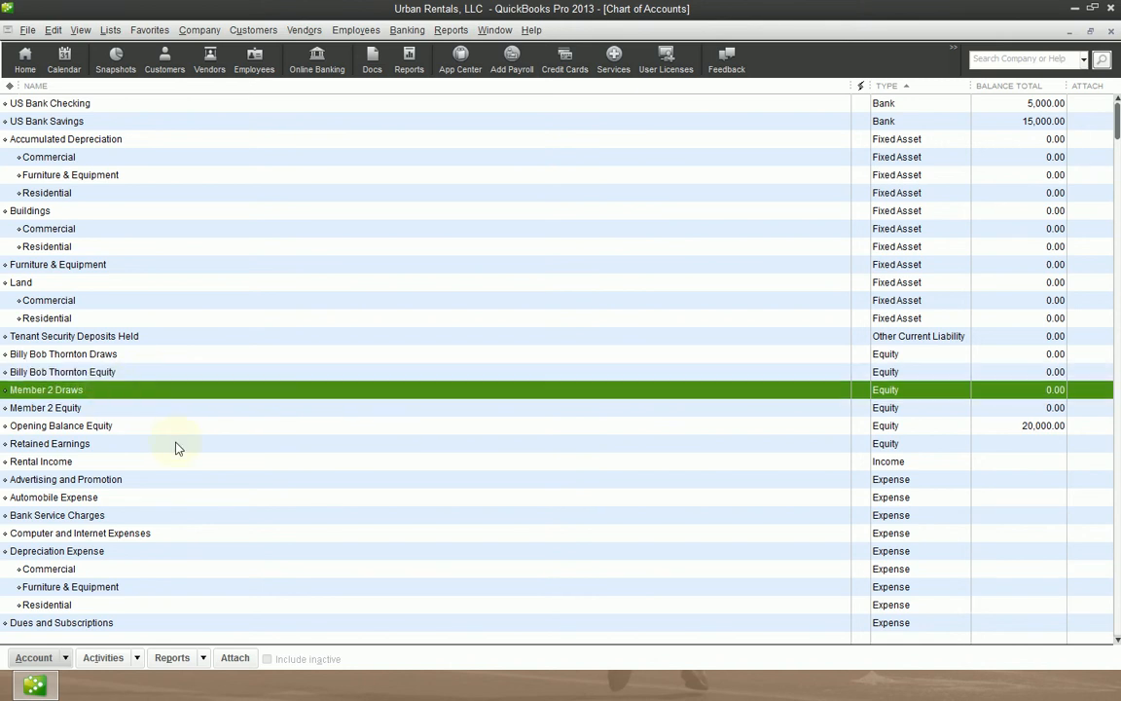
{"action": "key", "text": "ctrl+e"}
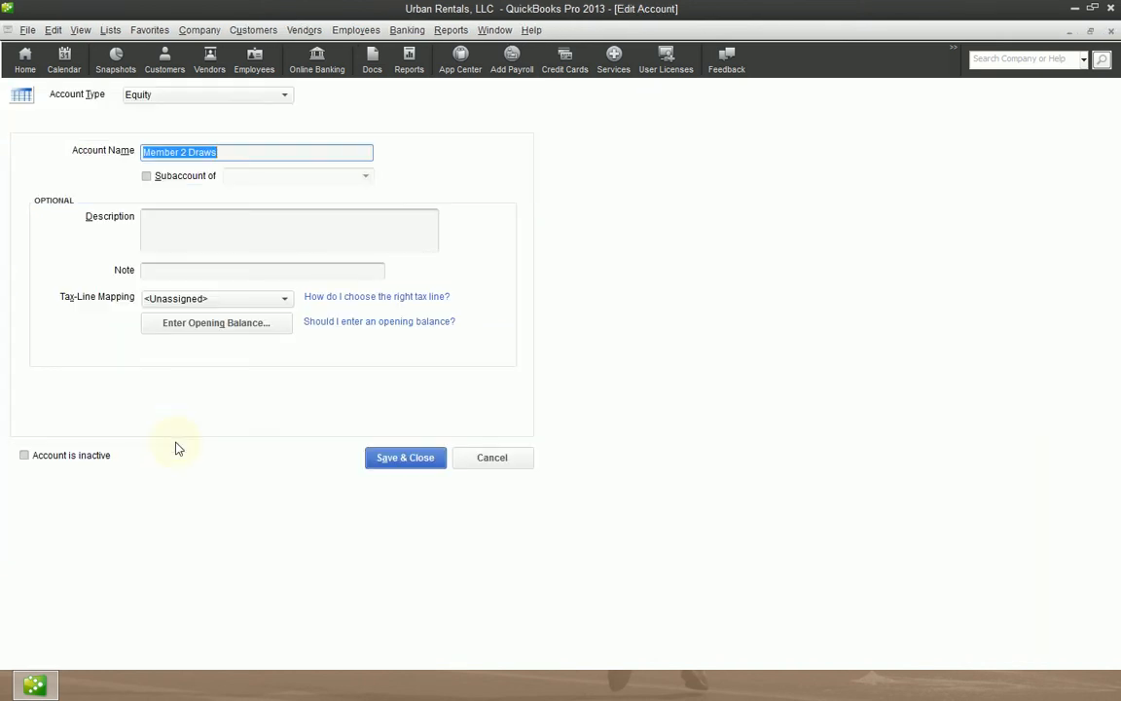
{"action": "key", "text": "Tab"}
{"action": "key", "text": "shift+Tab"}
{"action": "key", "text": "Left"}
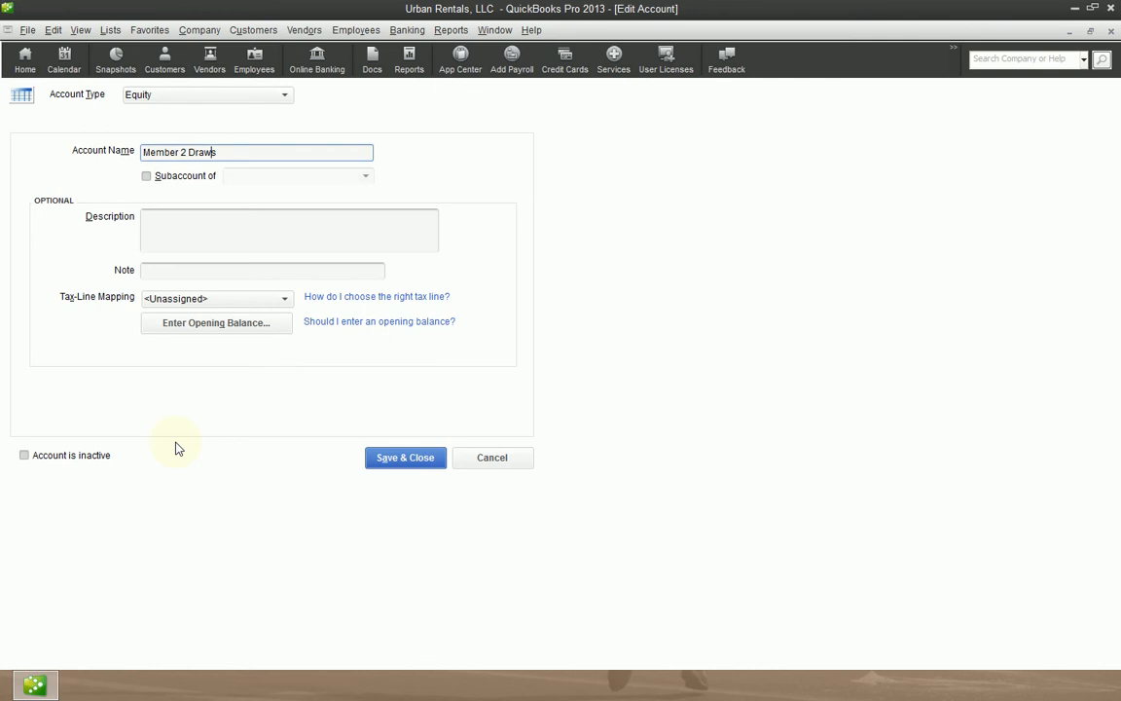
{"action": "key", "text": "Left"}
{"action": "key", "text": "Left"}
{"action": "key", "text": "BackSpace"}
{"action": "key", "text": "BackSpace"}
{"action": "key", "text": "BackSpace"}
{"action": "key", "text": "BackSpace"}
{"action": "key", "text": "BackSpace"}
{"action": "key", "text": "BackSpace"}
{"action": "key", "text": "BackSpace"}
{"action": "key", "text": "BackSpace"}
{"action": "type", "text": "Katy Perry"}
{"action": "key", "text": "Tab"}
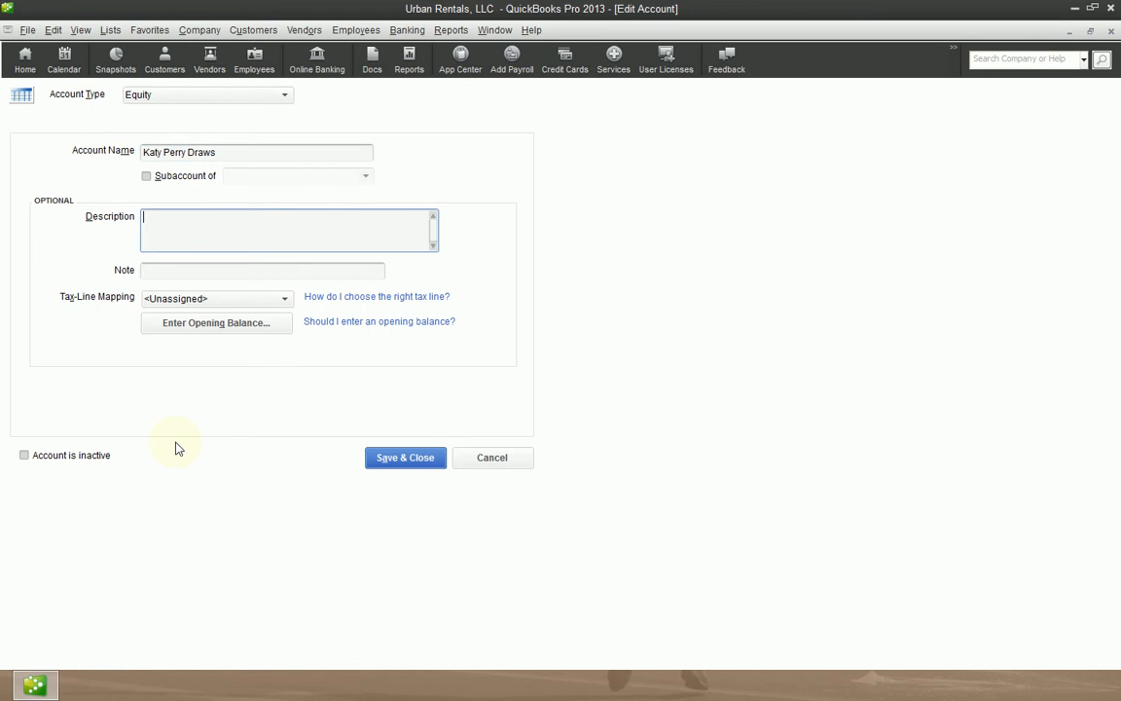
{"action": "key", "text": "alt+a"}
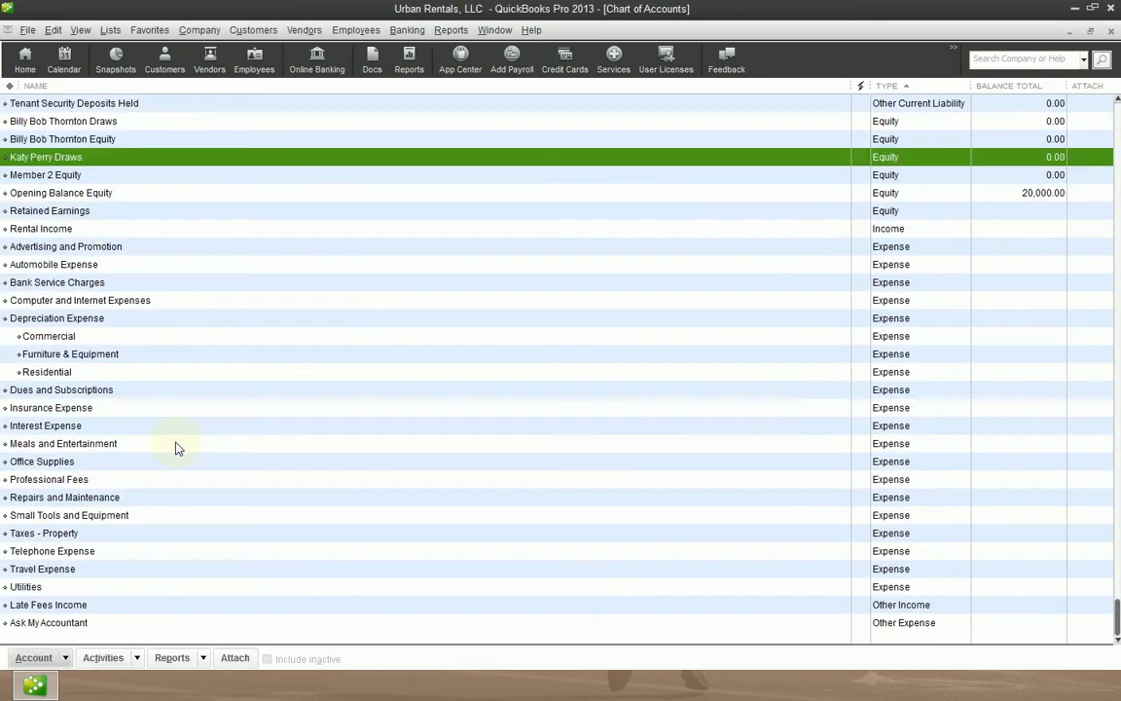
Step: Rename the Member 2 Equity account as Katy Perry Equity and save the account
{"action": "scroll", "coordinate": [465, 410], "scroll_direction": "up", "scroll_amount": 1}
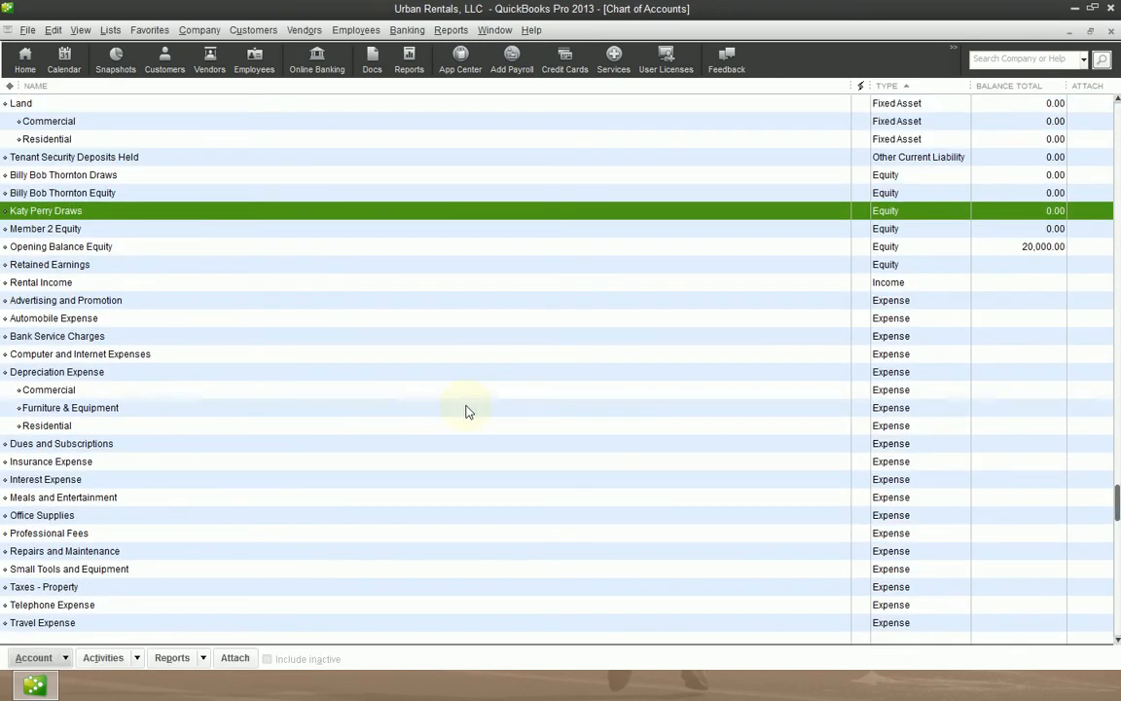
{"action": "scroll", "coordinate": [492, 492], "scroll_direction": "up", "scroll_amount": 2}
{"action": "key", "text": "Down"}
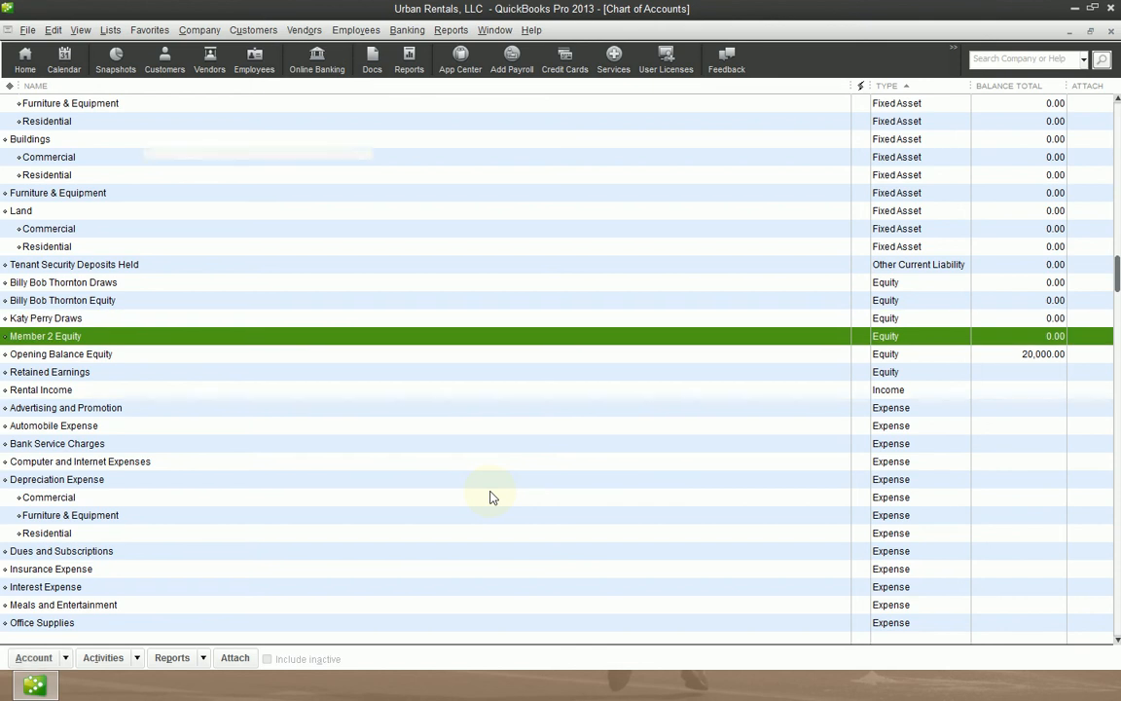
{"action": "key", "text": "ctrl+e"}
{"action": "key", "text": "BackSpace"}
{"action": "key", "text": "BackSpace"}
{"action": "key", "text": "BackSpace"}
{"action": "key", "text": "BackSpace"}
{"action": "key", "text": "BackSpace"}
{"action": "key", "text": "BackSpace"}
{"action": "key", "text": "BackSpace"}
{"action": "key", "text": "BackSpace"}
{"action": "key", "text": "BackSpace"}
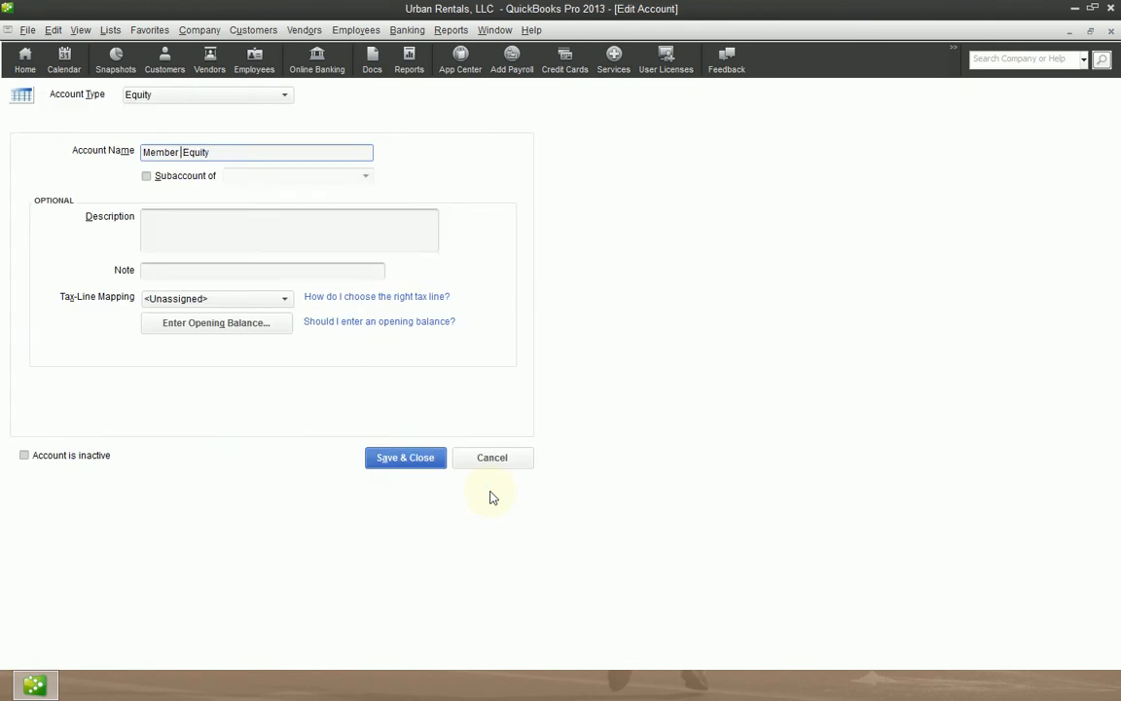
{"action": "type", "text": "Katy Perr"}
{"action": "key", "text": "Tab"}
{"action": "key", "text": "Tab"}
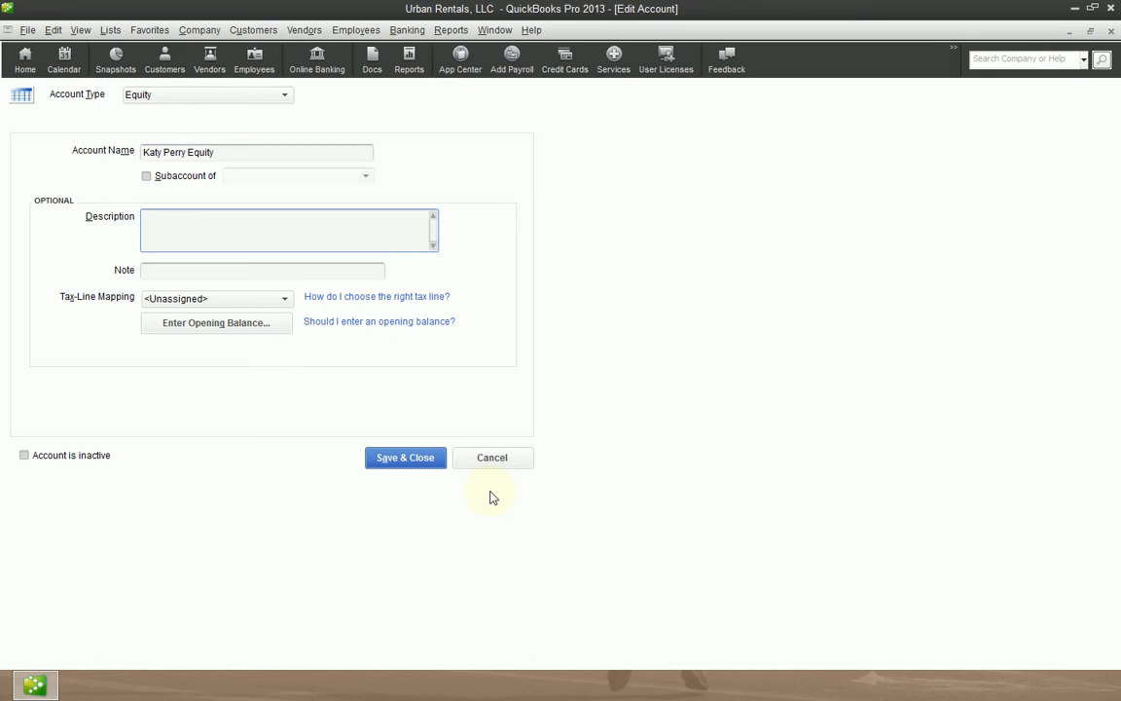
{"action": "key", "text": "alt+a"}
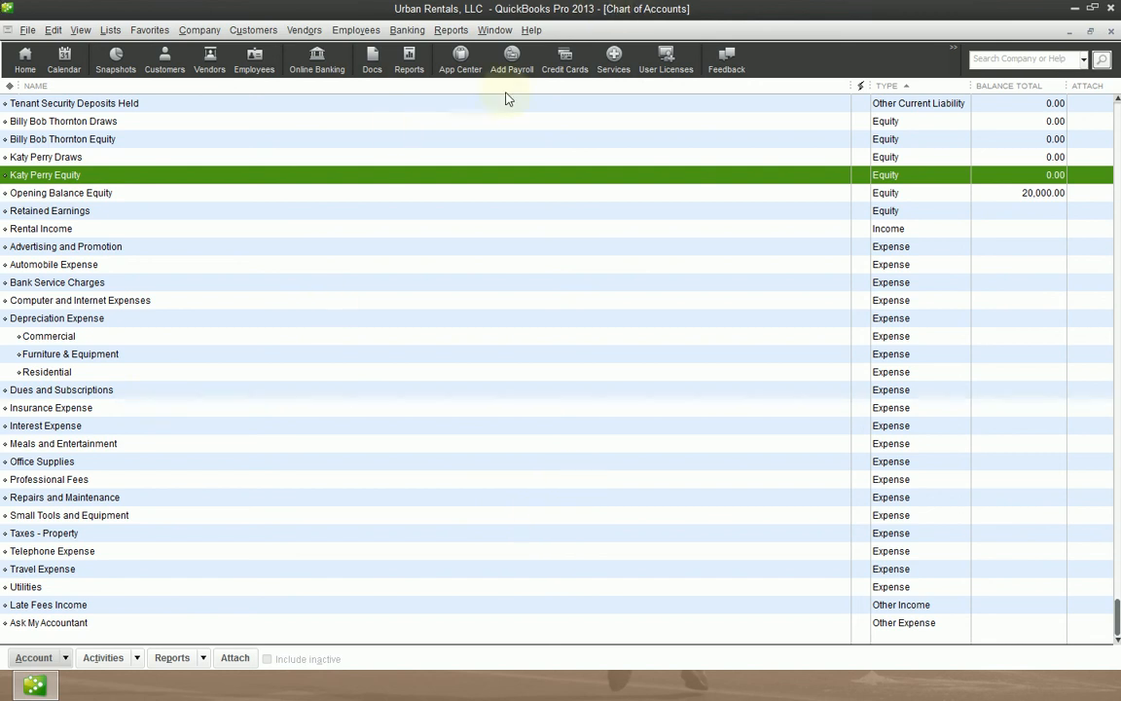
Step: Add a new account of type Equity named Barrack Obama Draws for a third member and save it
{"action": "scroll", "coordinate": [243, 224], "scroll_direction": "up", "scroll_amount": 1}
{"action": "scroll", "coordinate": [243, 224], "scroll_direction": "up", "scroll_amount": 2}
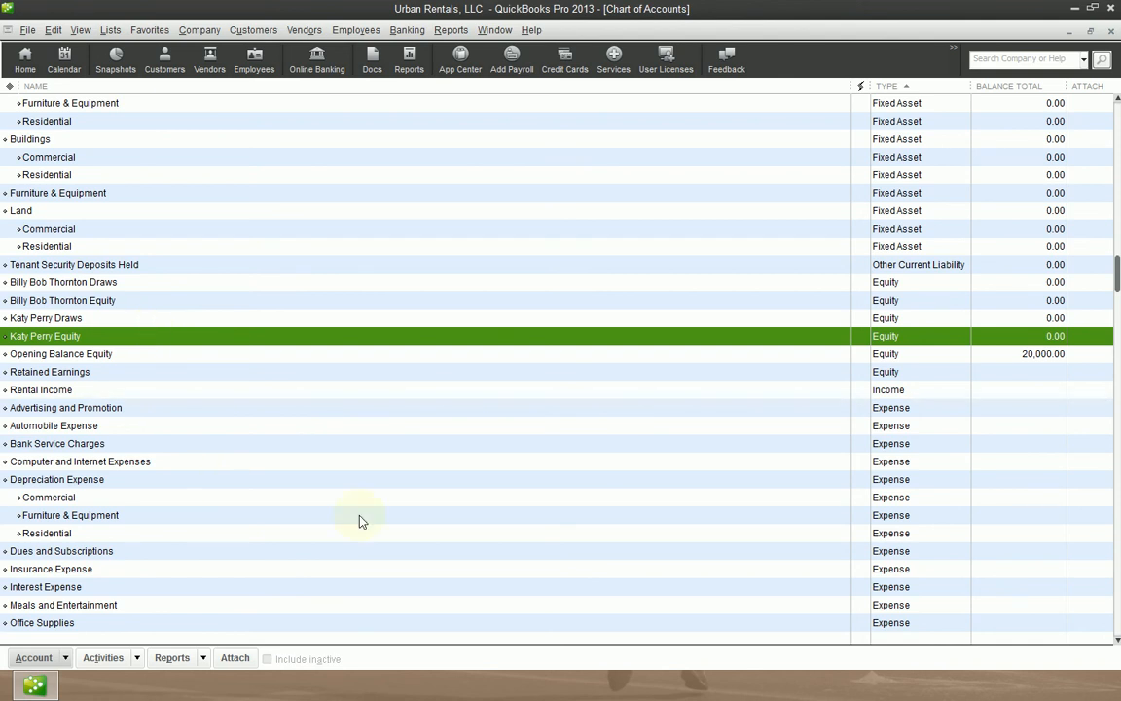
{"action": "left_click", "coordinate": [72, 661]}
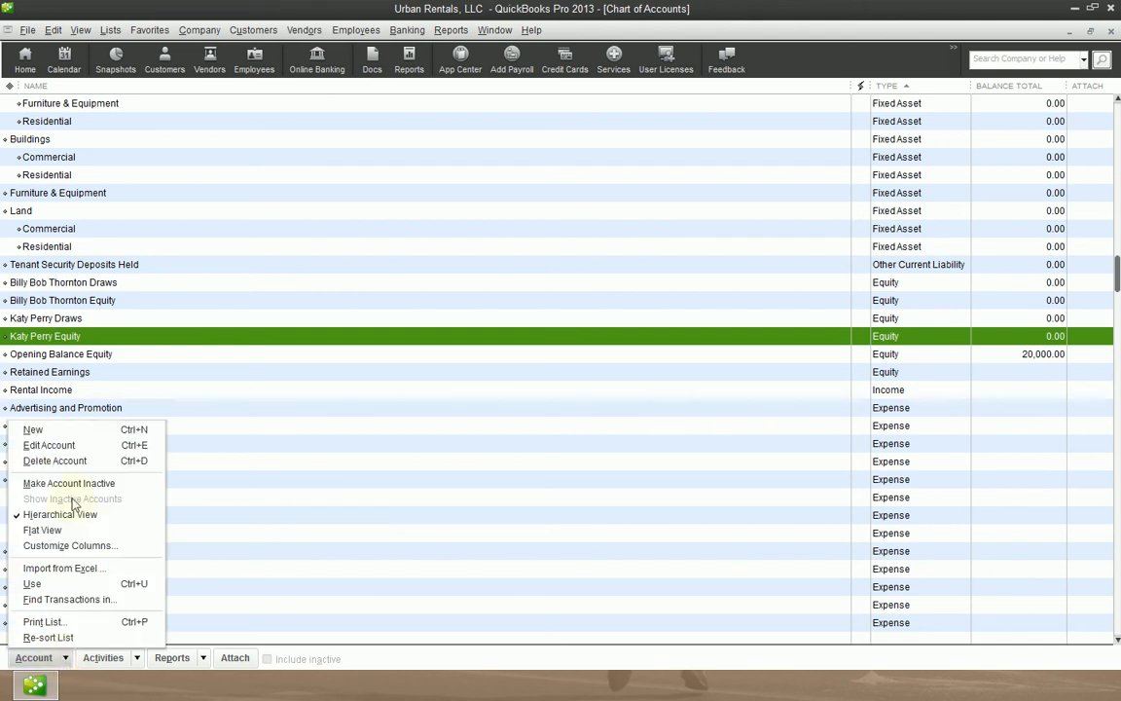
{"action": "left_click", "coordinate": [306, 345]}
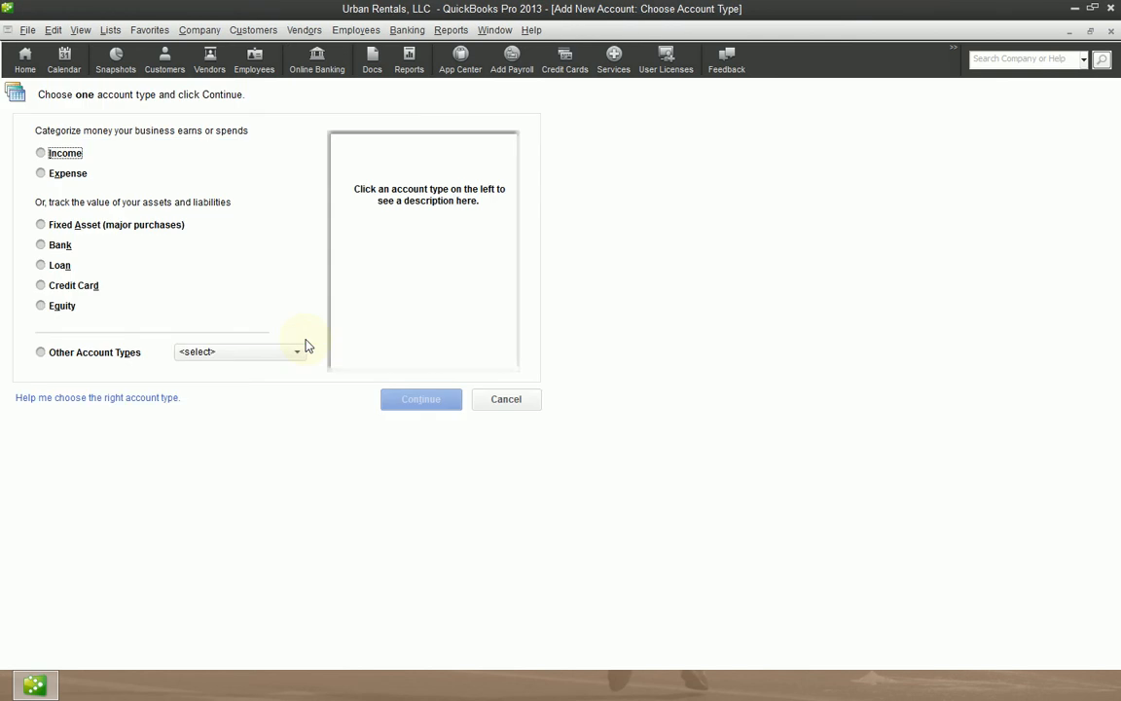
{"action": "key", "text": "Tab"}
{"action": "key", "text": "Tab"}
{"action": "key", "text": "Tab"}
{"action": "key", "text": "Tab"}
{"action": "key", "text": "Tab"}
{"action": "key", "text": "Tab"}
{"action": "key", "text": "space"}
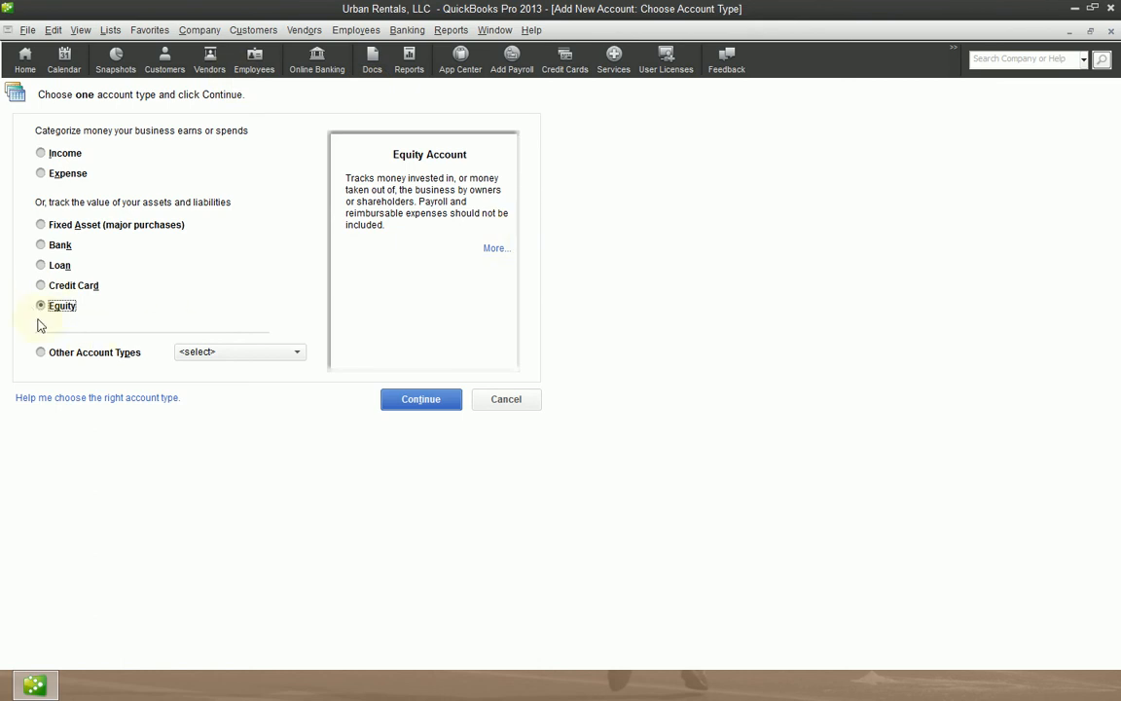
{"action": "left_click", "coordinate": [441, 401]}
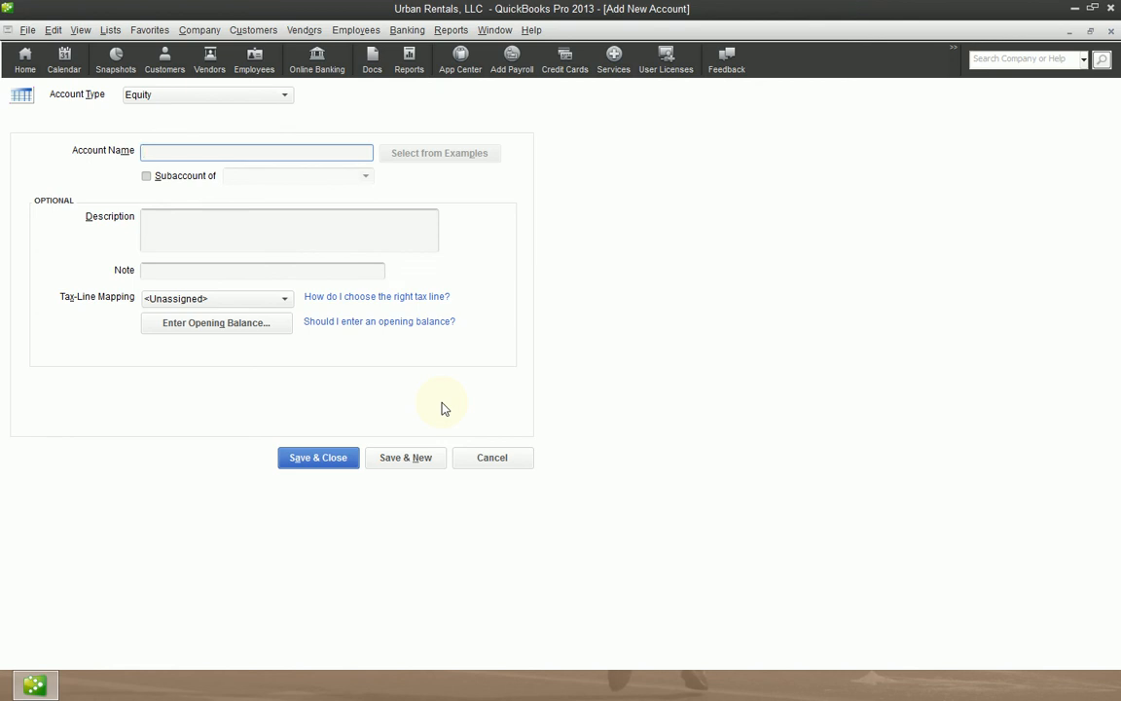
{"action": "type", "text": "Barrack Obama Draws"}
{"action": "key", "text": "Tab"}
{"action": "key", "text": "Tab"}
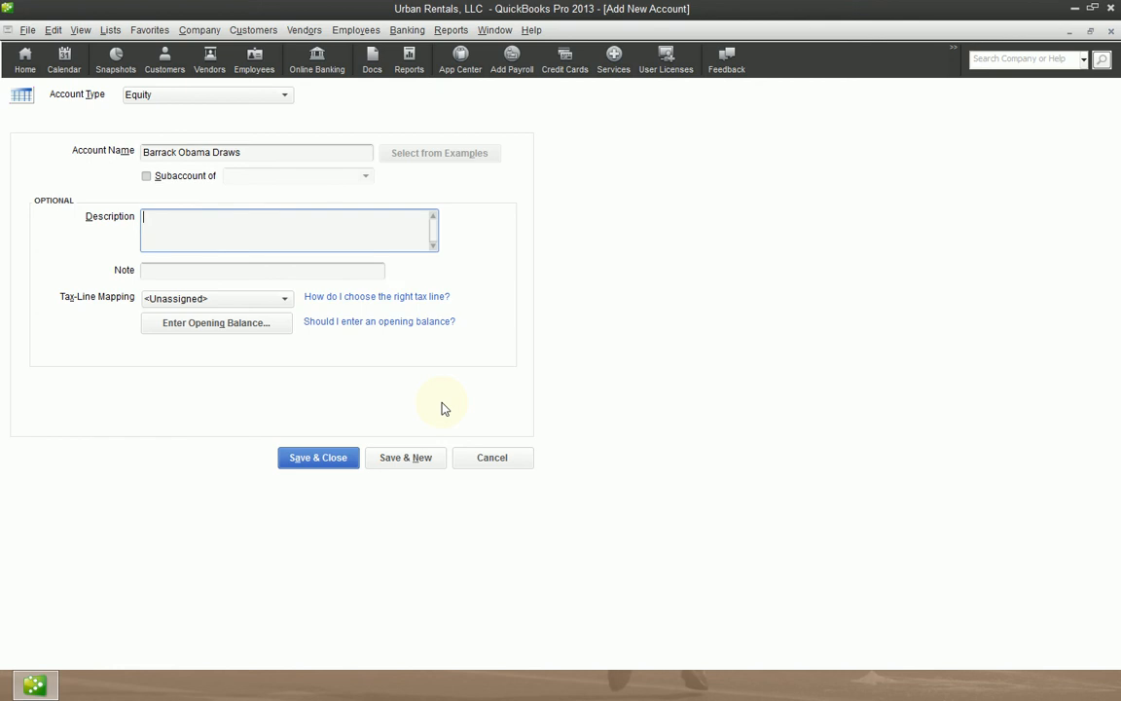
{"action": "key", "text": "Return"}
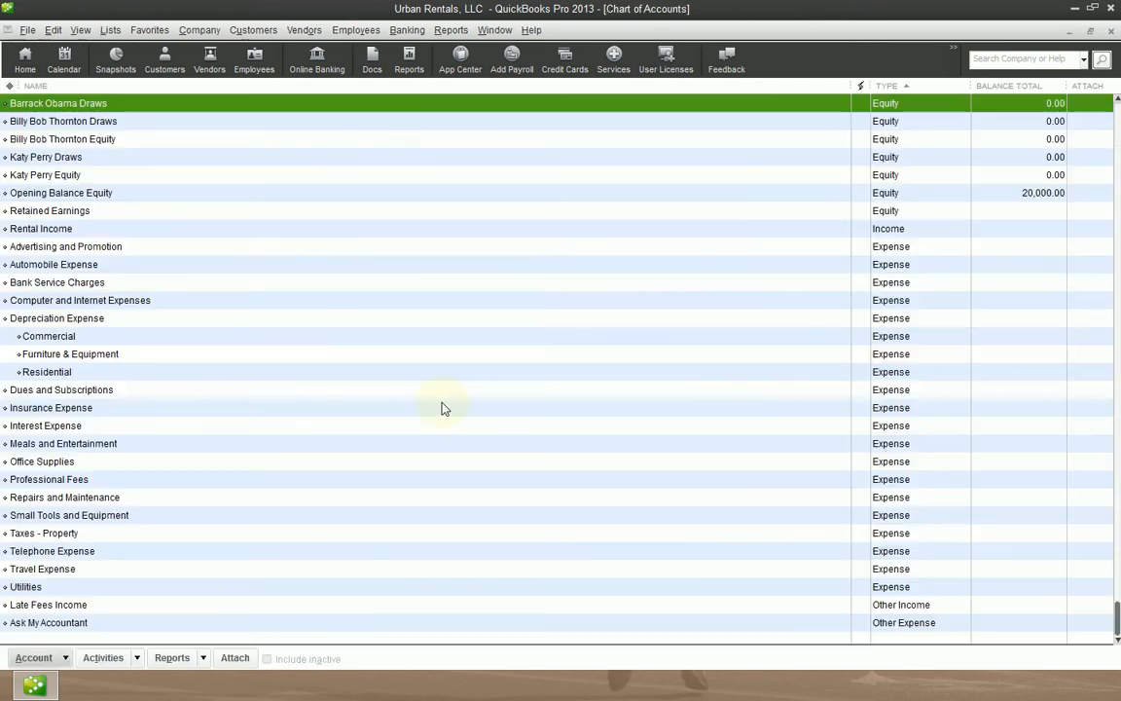
Step: Rename the Barrack Obama Draws equity account as Garth Brooks Draws and save the account
{"action": "scroll", "coordinate": [441, 407], "scroll_direction": "up", "scroll_amount": 4}
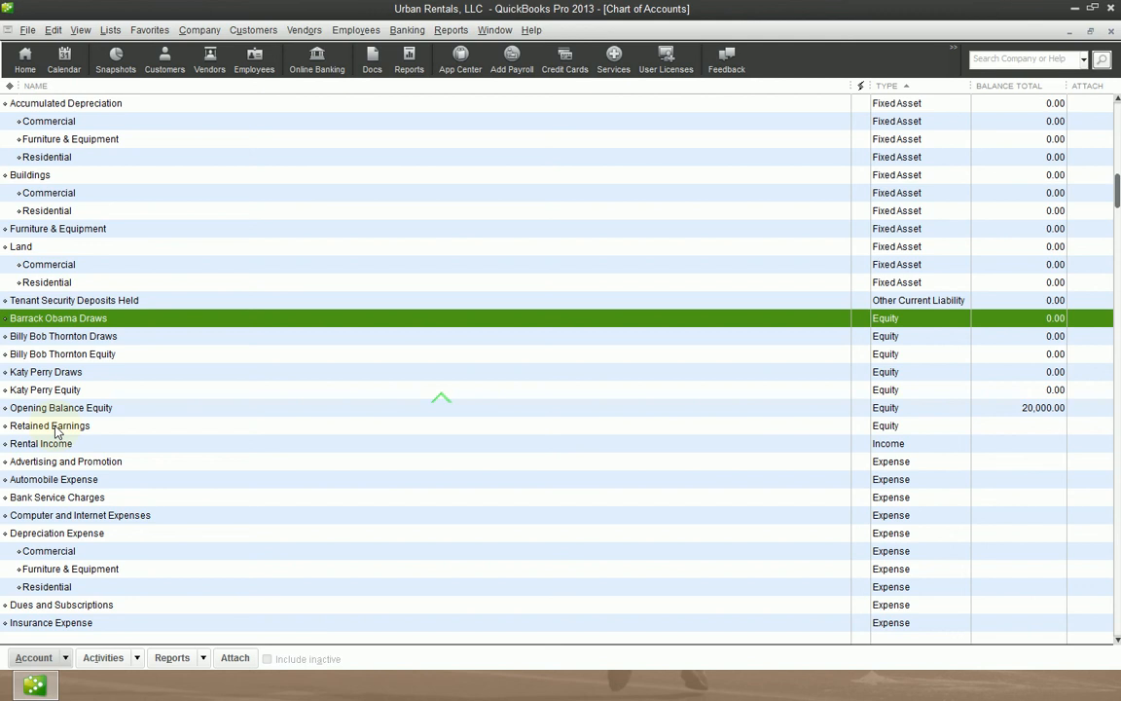
{"action": "key", "text": "ctrl+e"}
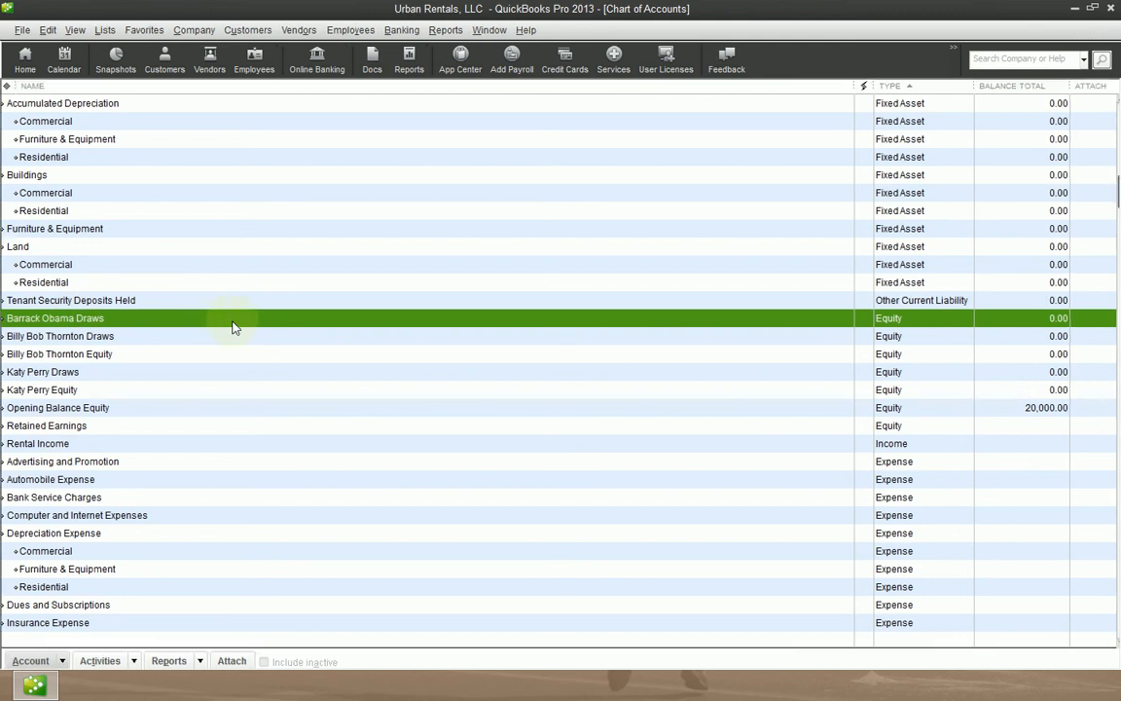
{"action": "key", "text": "Left"}
{"action": "key", "text": "Left"}
{"action": "key", "text": "Left"}
{"action": "key", "text": "Left"}
{"action": "key", "text": "Left"}
{"action": "key", "text": "Left"}
{"action": "key", "text": "BackSpace"}
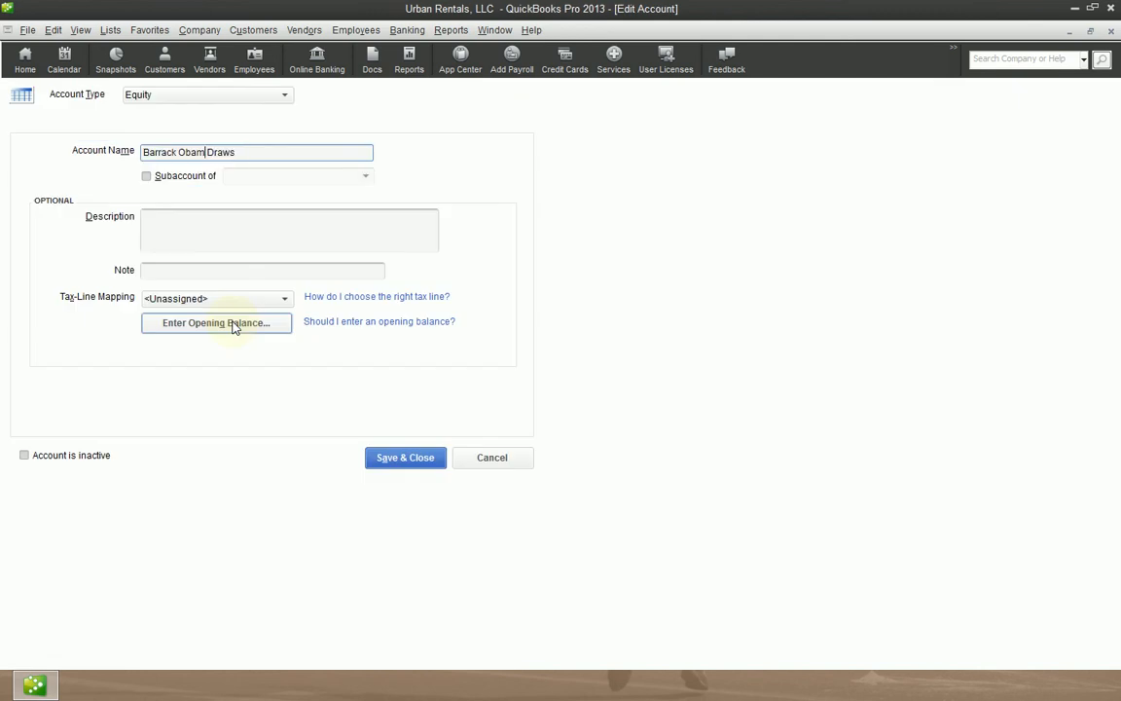
{"action": "key", "text": "shift+Home"}
{"action": "key", "text": "BackSpace"}
{"action": "type", "text": "Garth Brooks"}
{"action": "key", "text": "Return"}
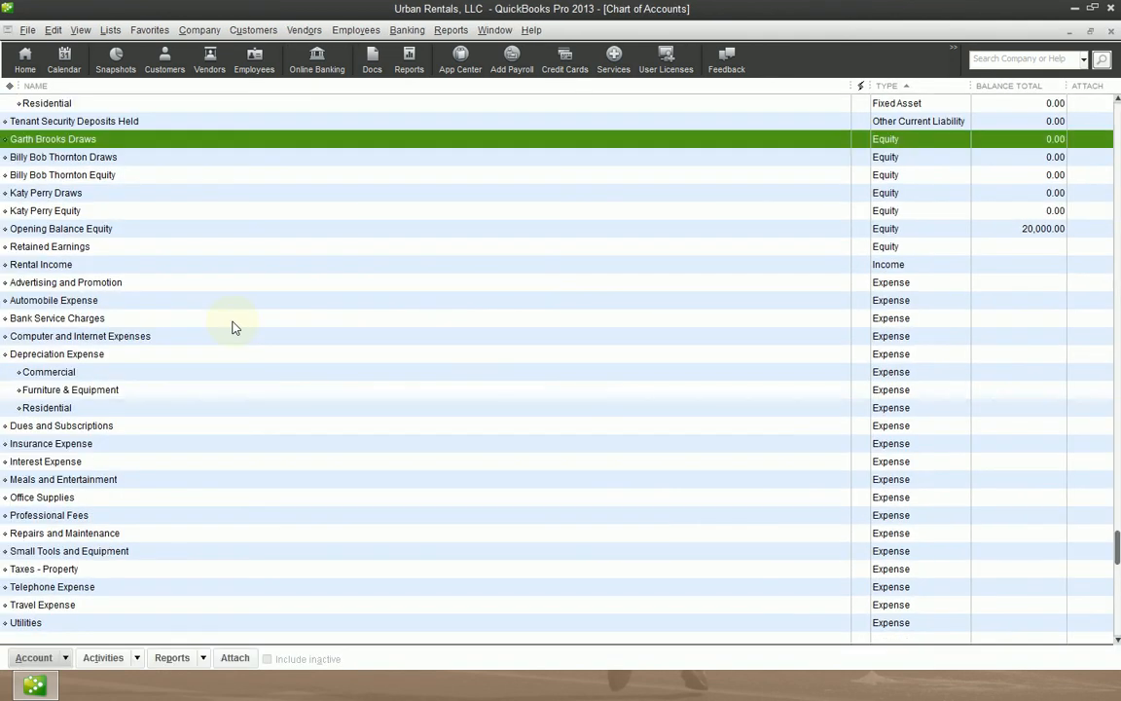
Step: Add a new account of type Equity named Garth Brooks Equity and save it
{"action": "key", "text": "ctrl+n"}
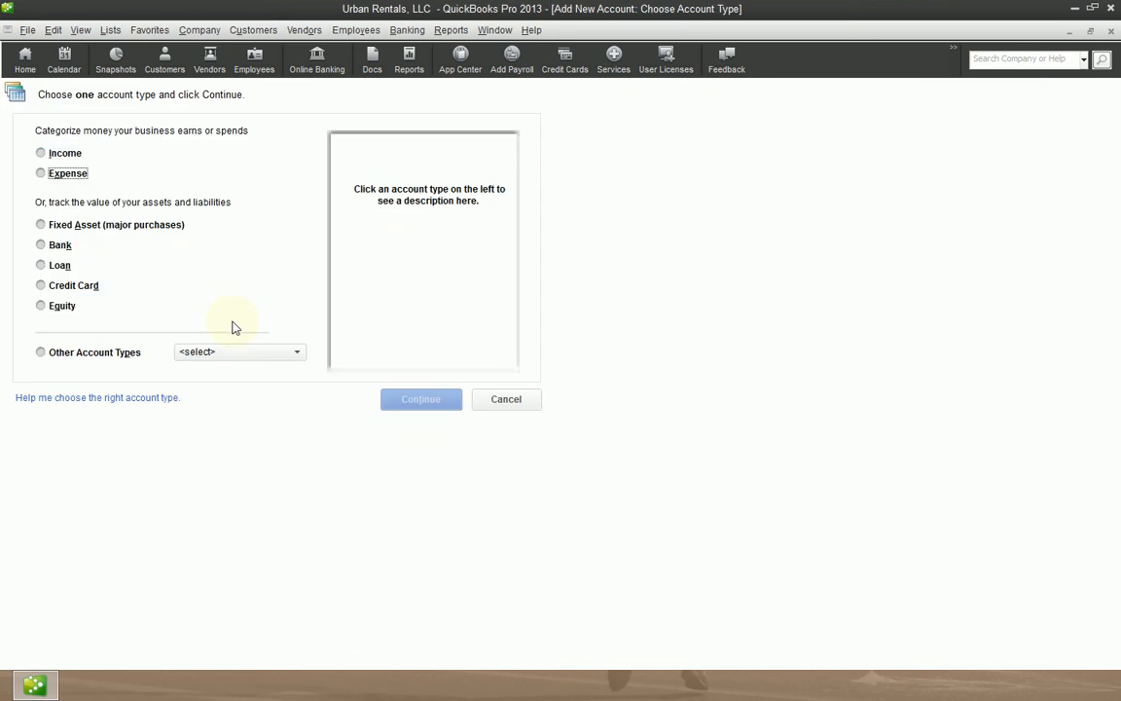
{"action": "key", "text": "Tab"}
{"action": "key", "text": "Tab"}
{"action": "key", "text": "space"}
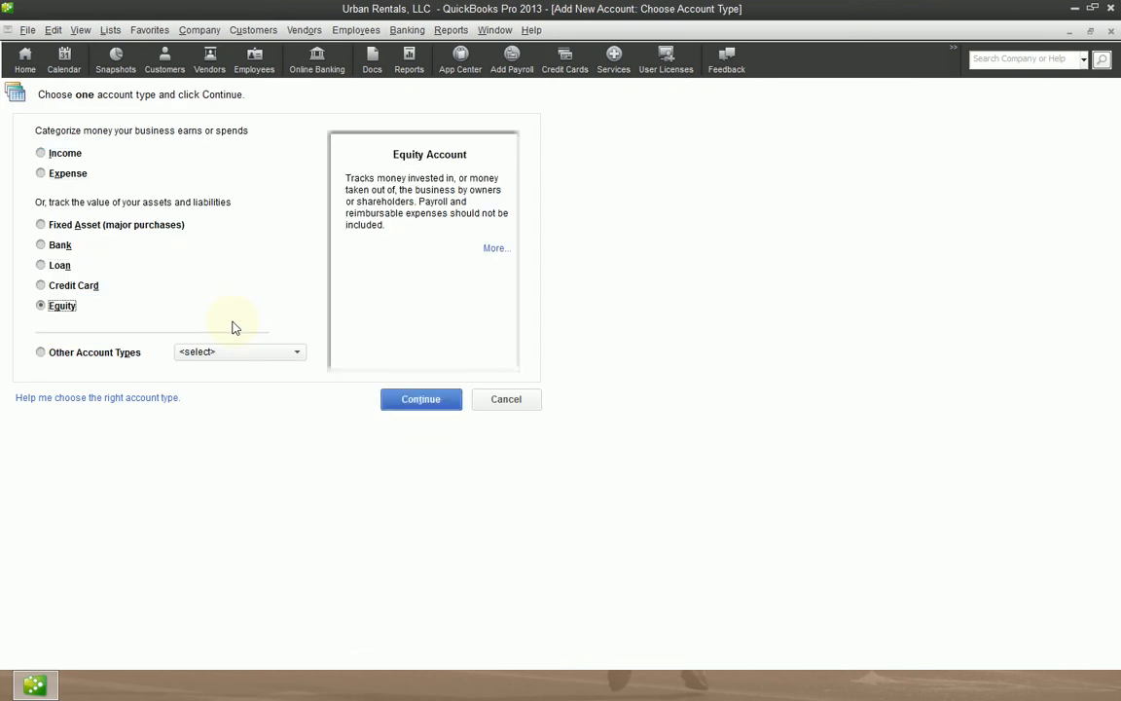
{"action": "key", "text": "Return"}
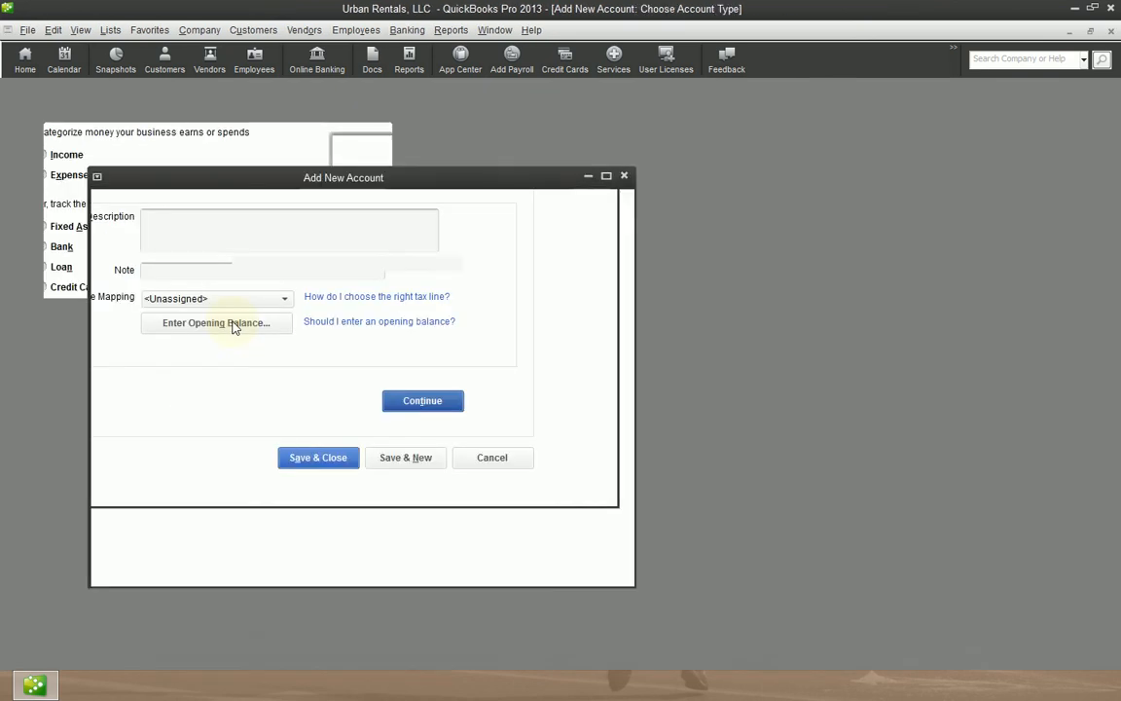
{"action": "type", "text": "G"}
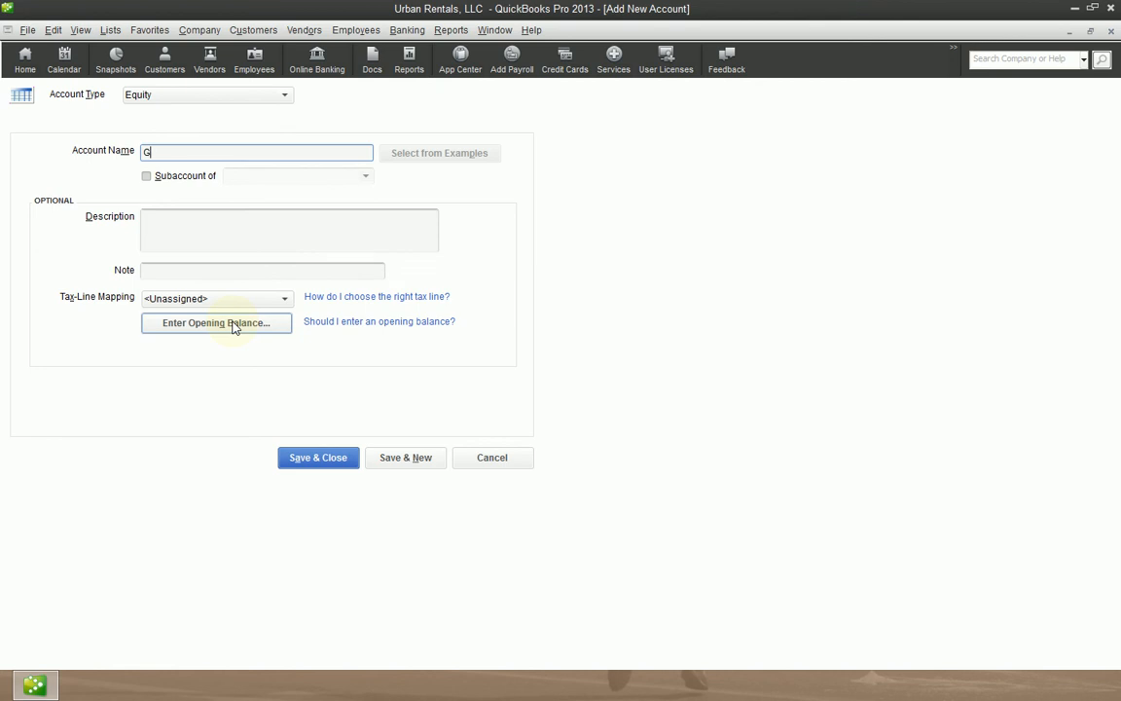
{"action": "type", "text": "arth Brooks Equity"}
{"action": "key", "text": "Tab"}
{"action": "key", "text": "Return"}
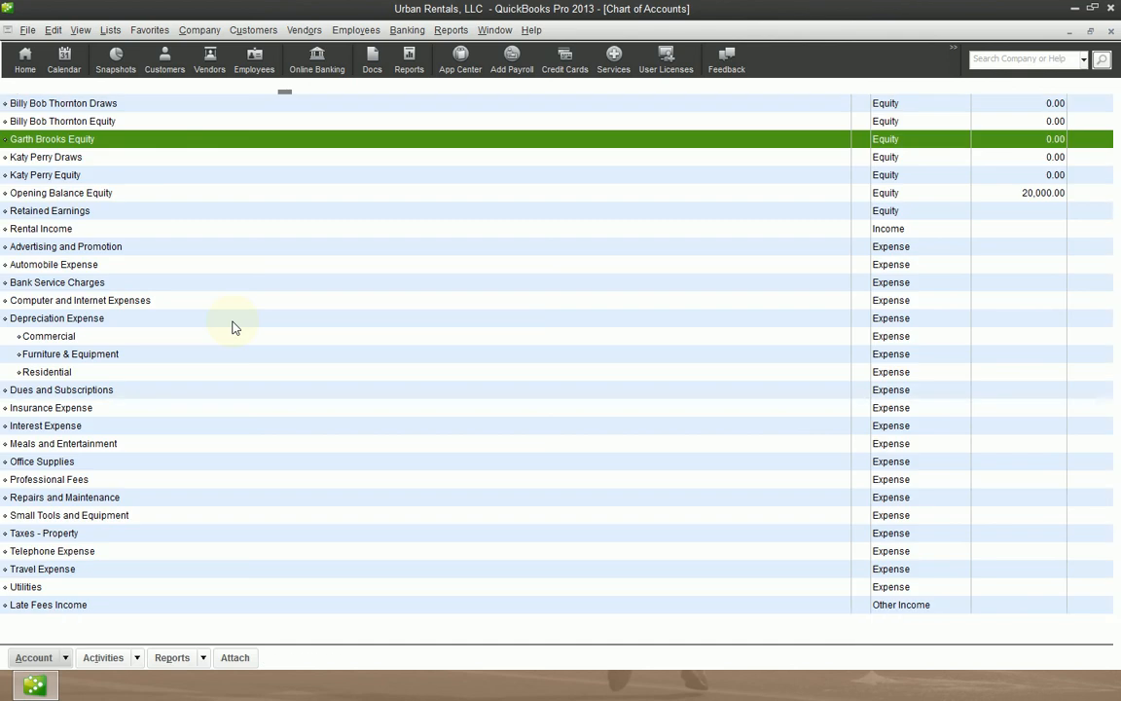
Step: Review the order of the three members' draws and equity accounts in the Chart of Accounts
{"action": "scroll", "coordinate": [227, 336], "scroll_direction": "up", "scroll_amount": 2}
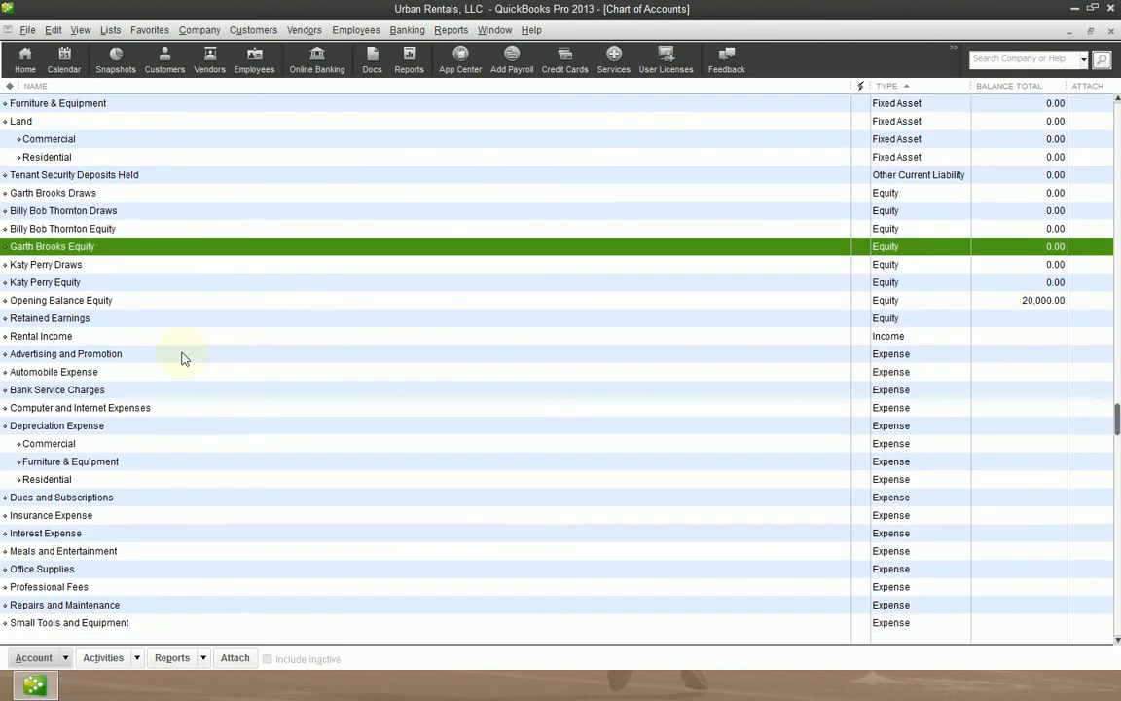
{"action": "scroll", "coordinate": [182, 358], "scroll_direction": "up", "scroll_amount": 1}
{"action": "scroll", "coordinate": [182, 358], "scroll_direction": "up", "scroll_amount": 1}
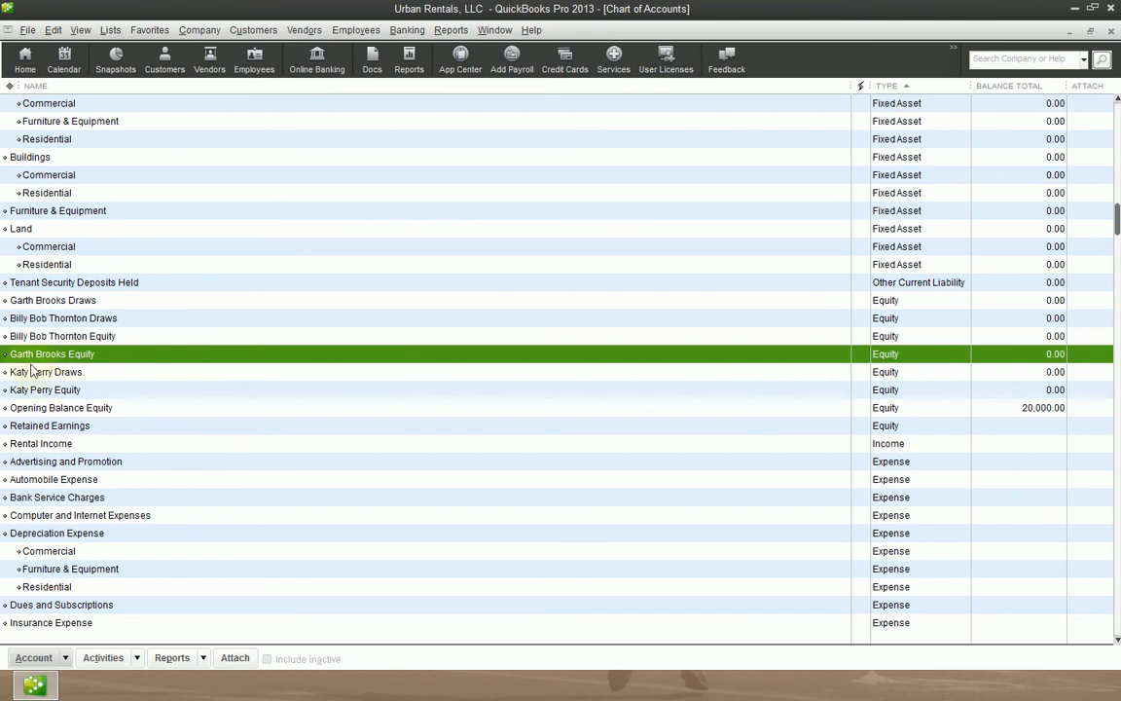
{"action": "left_click", "coordinate": [78, 305]}
{"action": "left_click", "coordinate": [61, 372]}
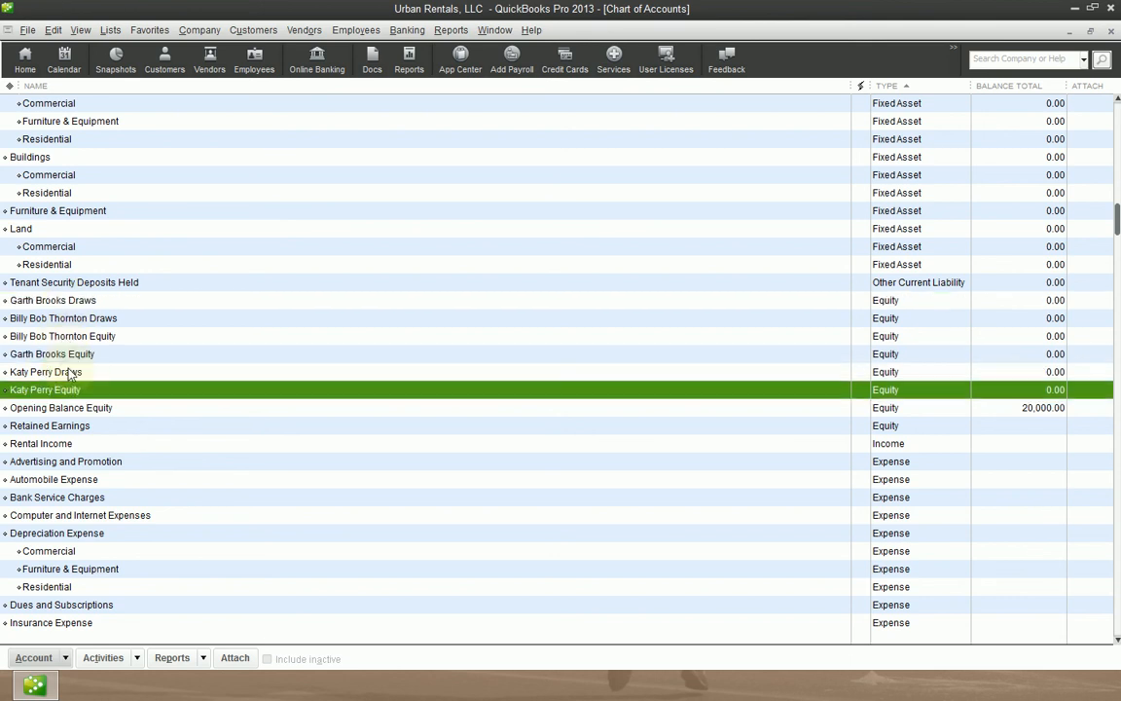
Step: Sort the Chart of Accounts by name and re-sort it by account type to group each member's draws and equity accounts
{"action": "left_click", "coordinate": [64, 355]}
{"action": "left_click", "coordinate": [175, 85]}
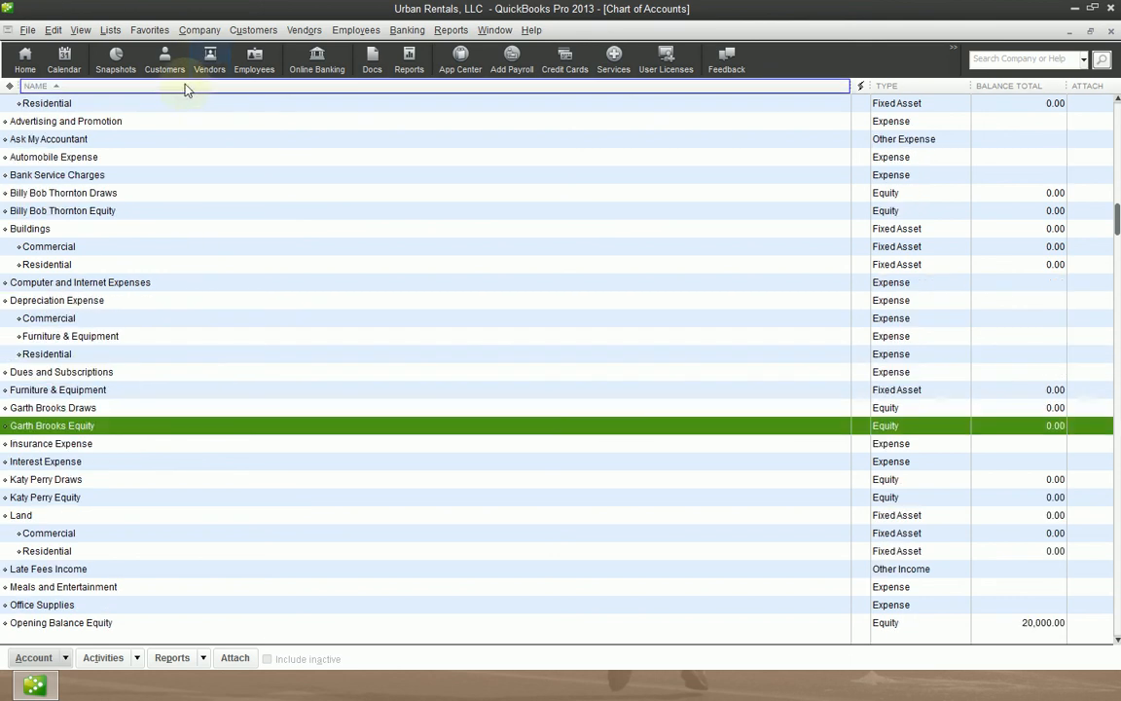
{"action": "left_click", "coordinate": [176, 86]}
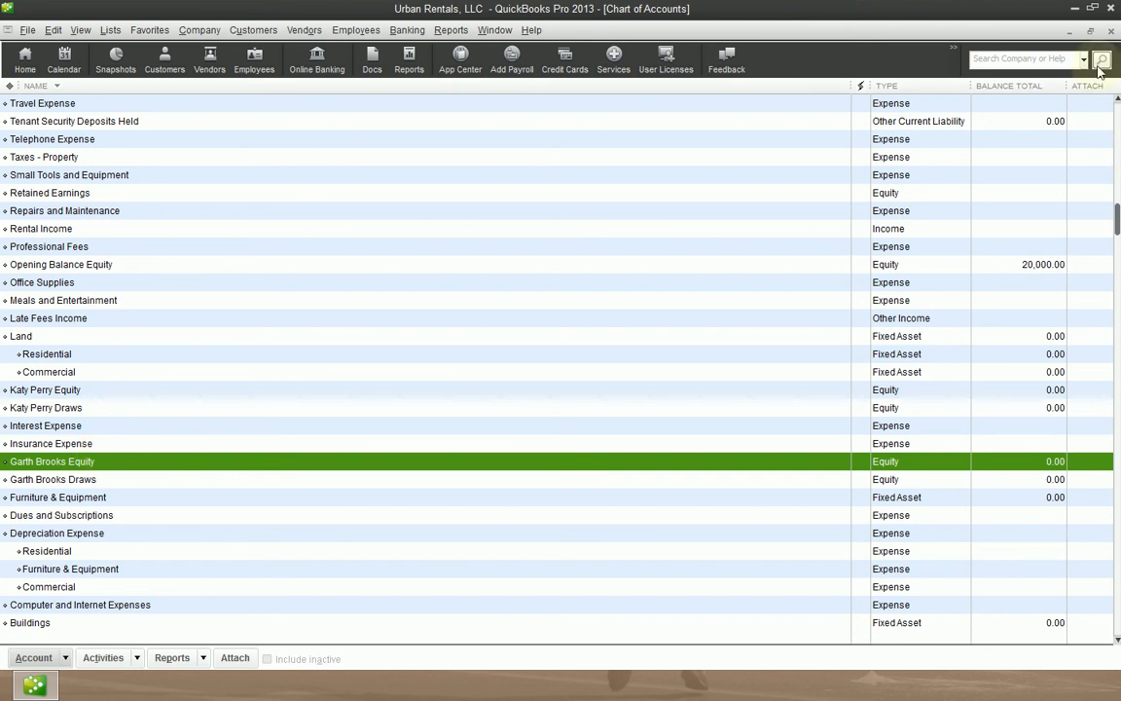
{"action": "left_click", "coordinate": [886, 86]}
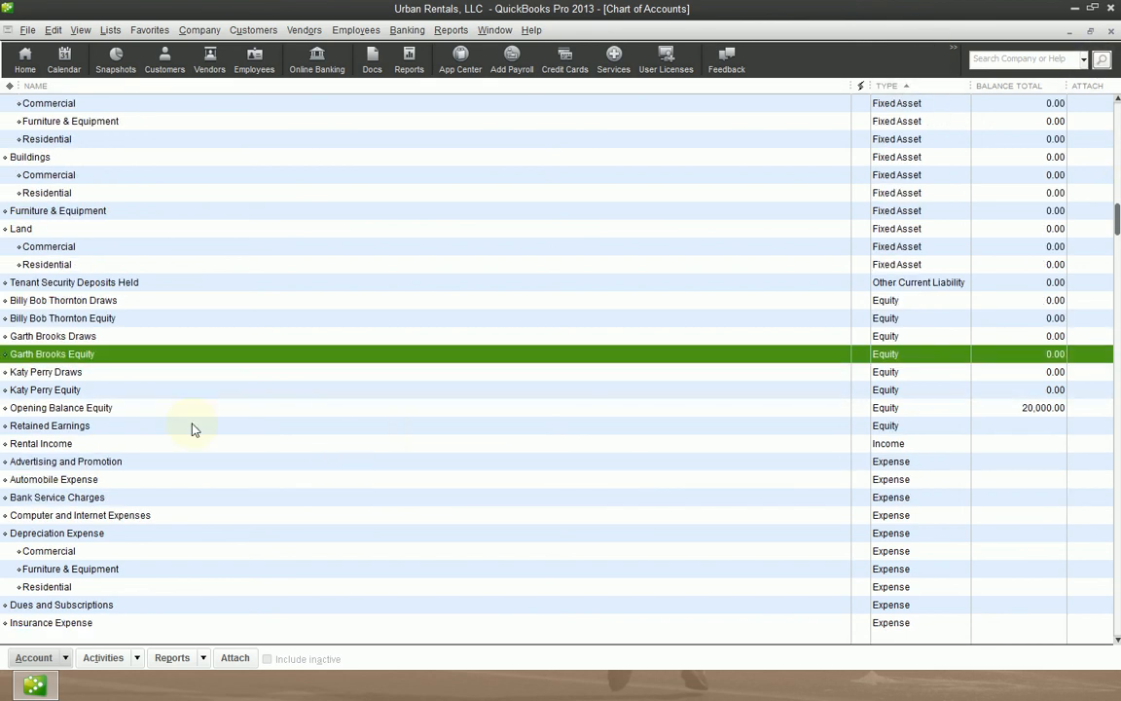
Step: Check the draws and equity account of each of the three members in the re-sorted list
{"action": "scroll", "coordinate": [115, 318], "scroll_direction": "up", "scroll_amount": 1}
{"action": "left_click", "coordinate": [122, 356]}
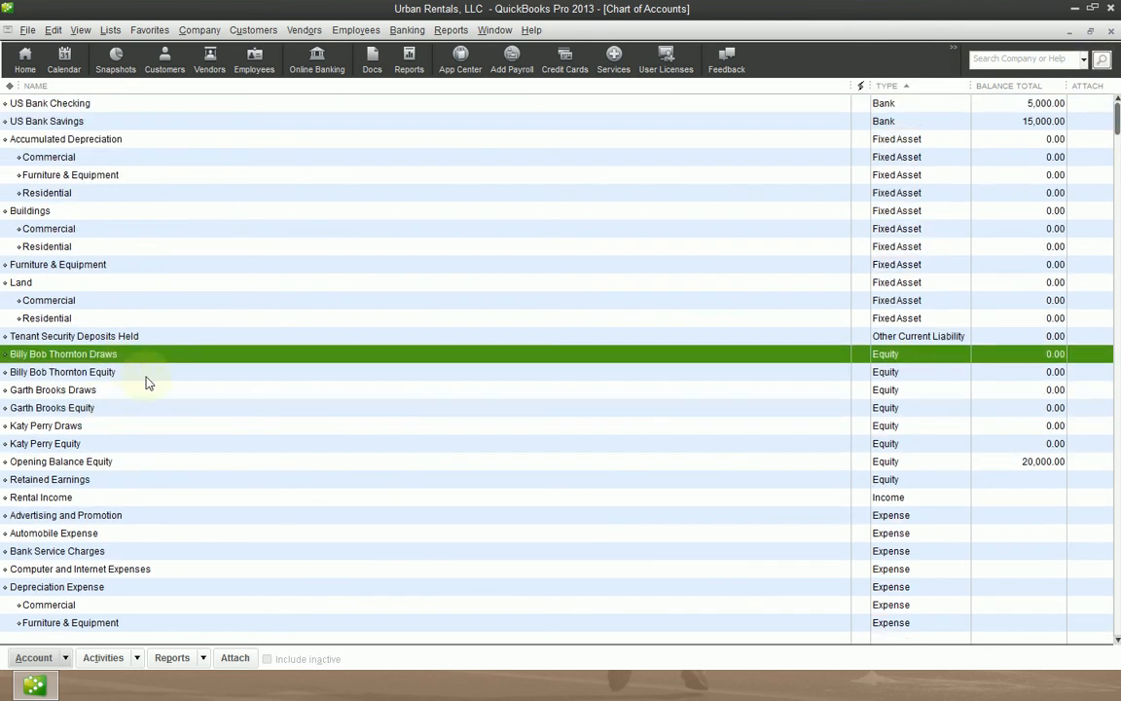
{"action": "left_click", "coordinate": [120, 371]}
{"action": "left_click", "coordinate": [117, 390]}
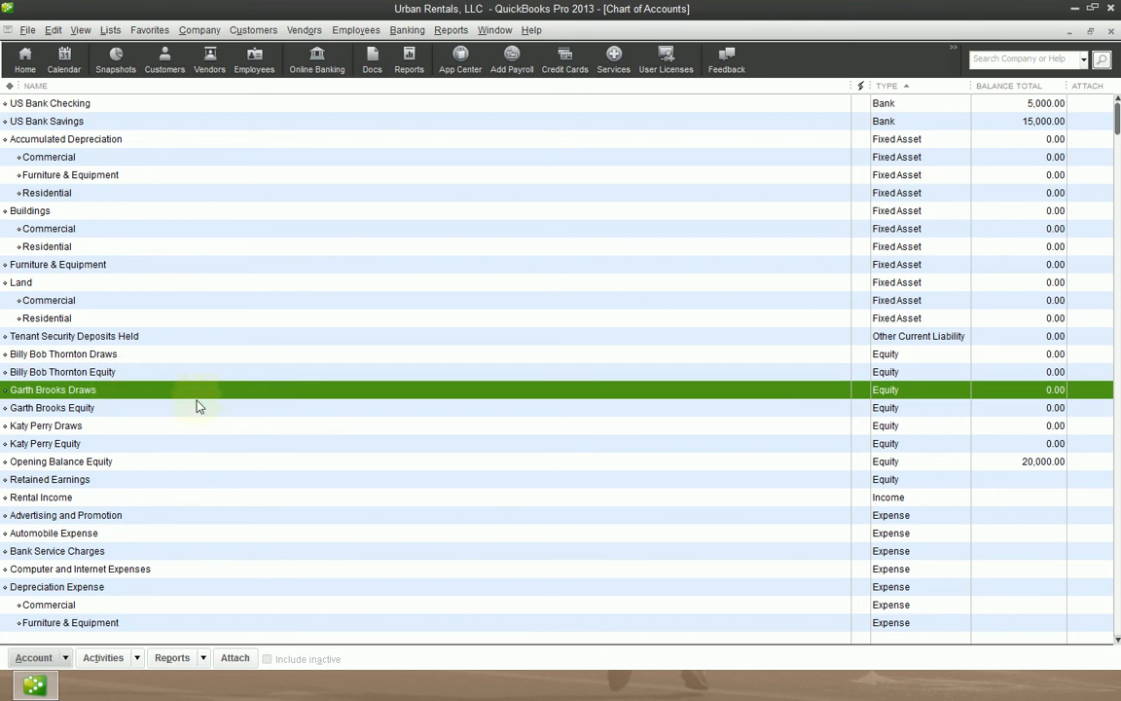
{"action": "left_click", "coordinate": [153, 407]}
{"action": "left_click", "coordinate": [127, 429]}
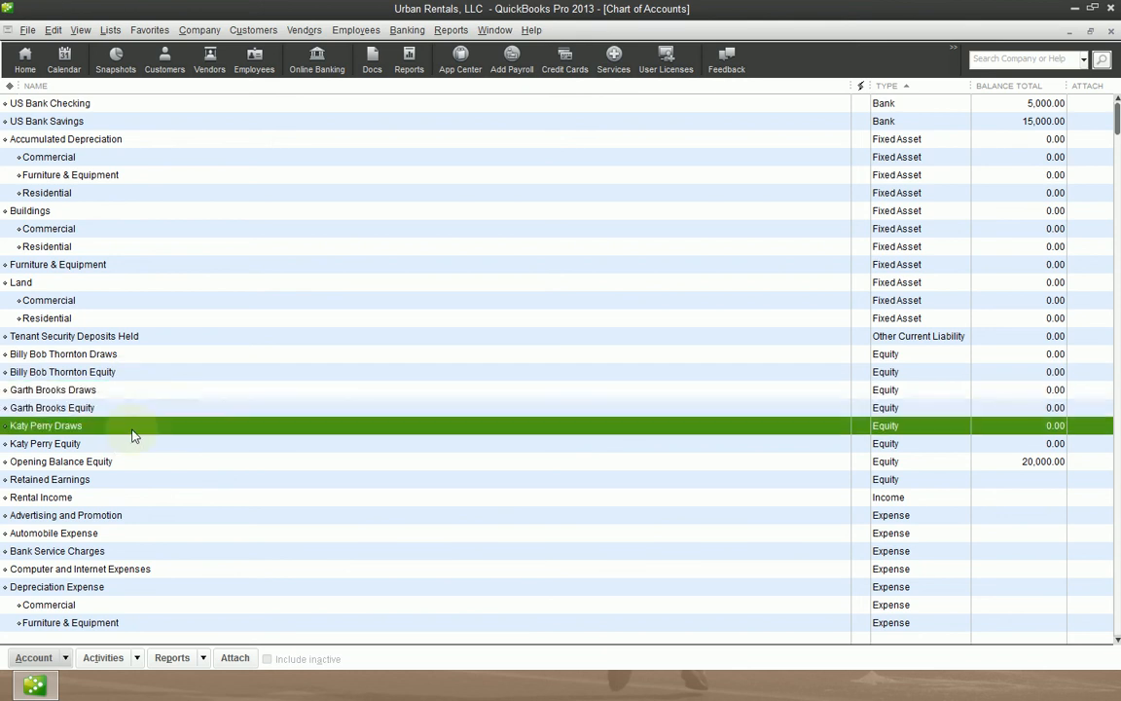
{"action": "left_click", "coordinate": [154, 445]}
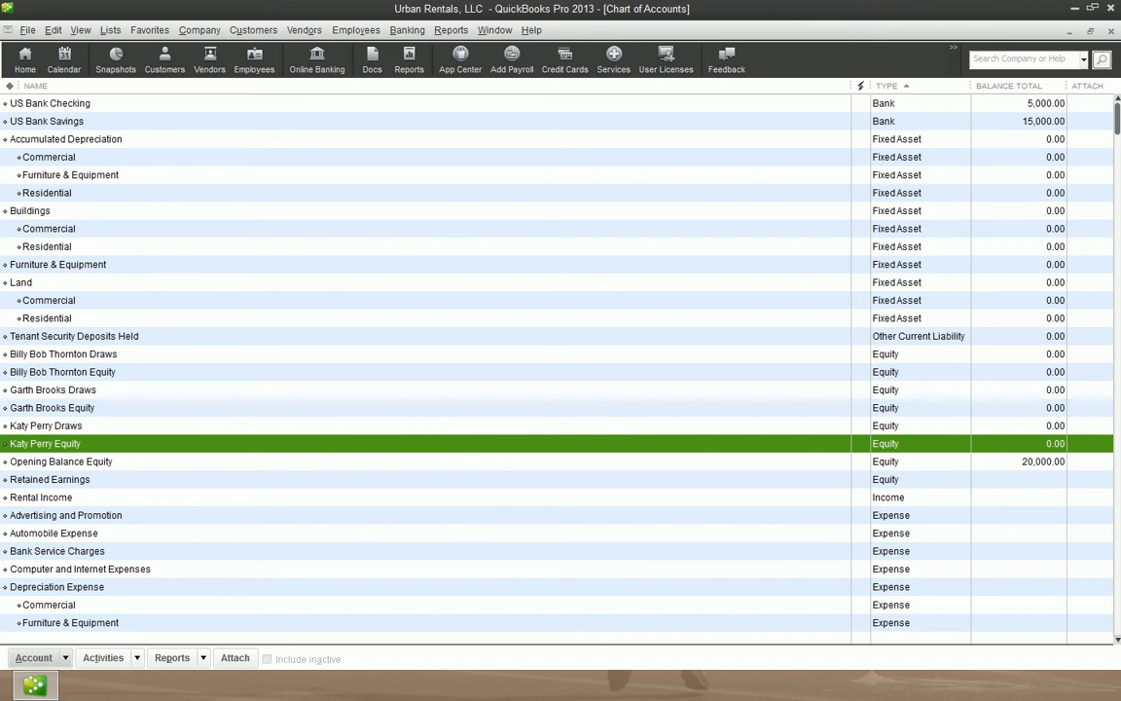
{"action": "key", "text": "F10"}
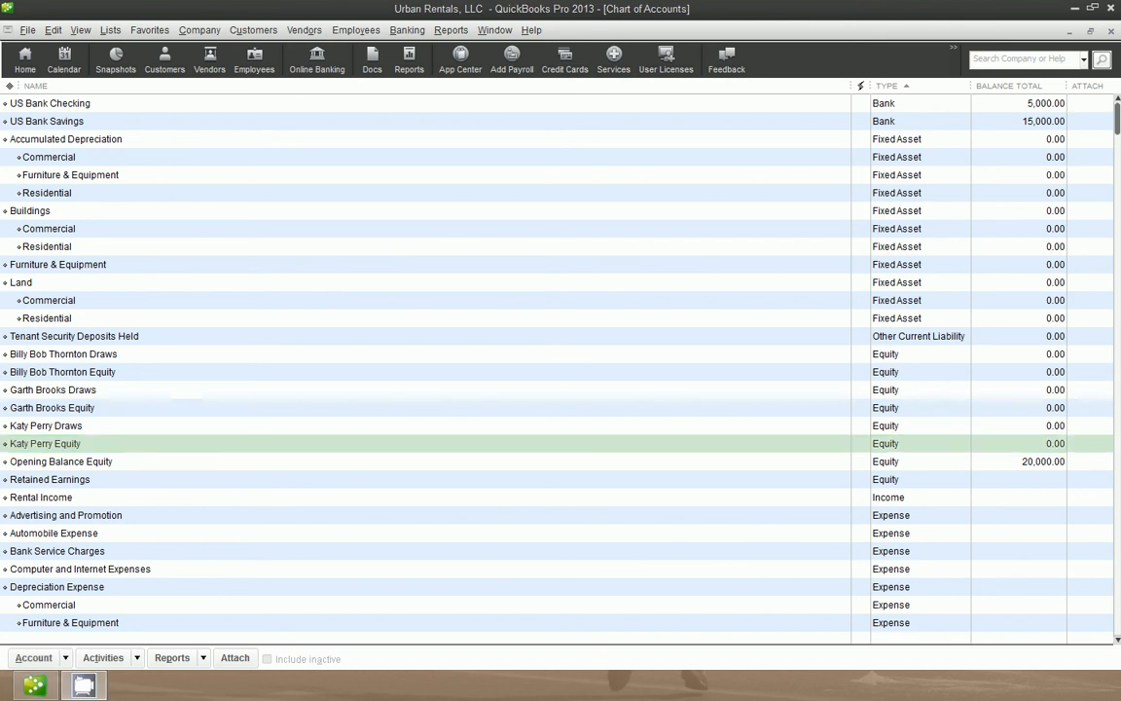